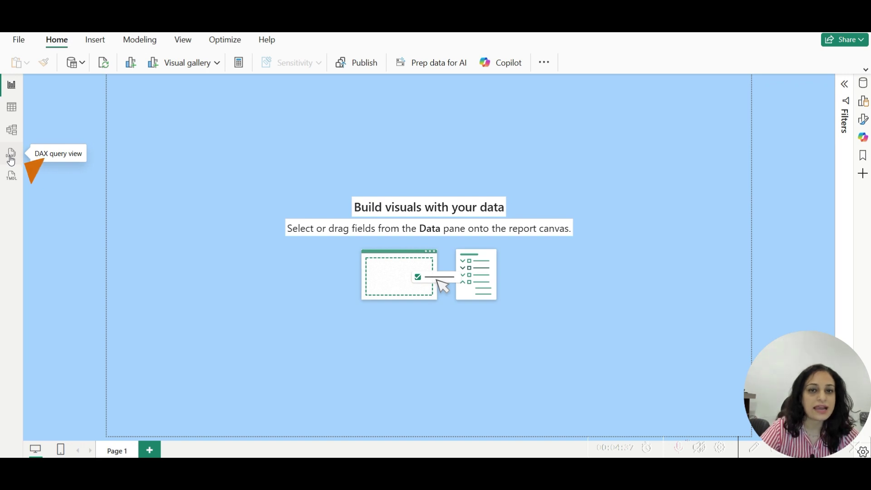
- Open the DAX query view and review the global Preview features in the options, leaving them as they are
{"action": "left_click", "coordinate": [11, 157]}
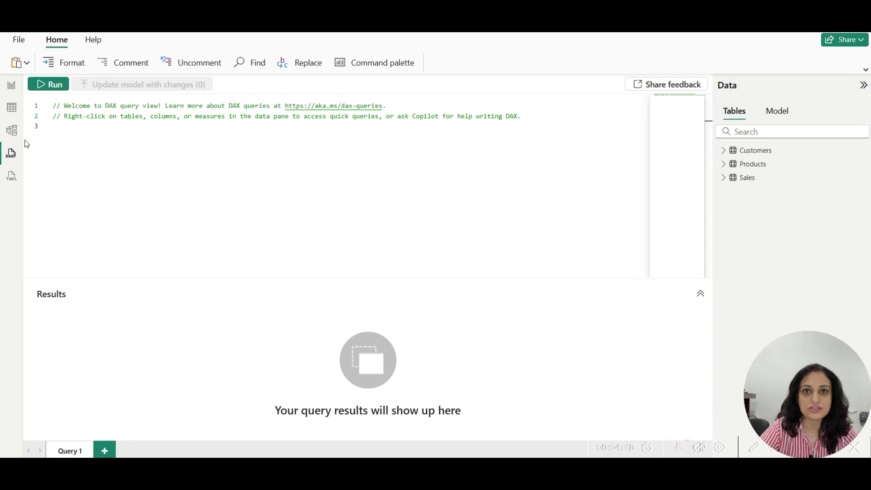
{"action": "left_click", "coordinate": [18, 41]}
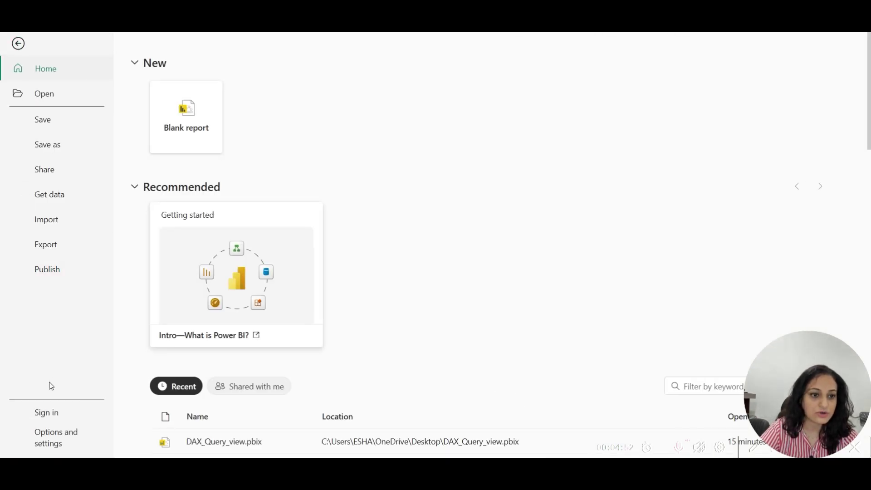
{"action": "left_click", "coordinate": [64, 444]}
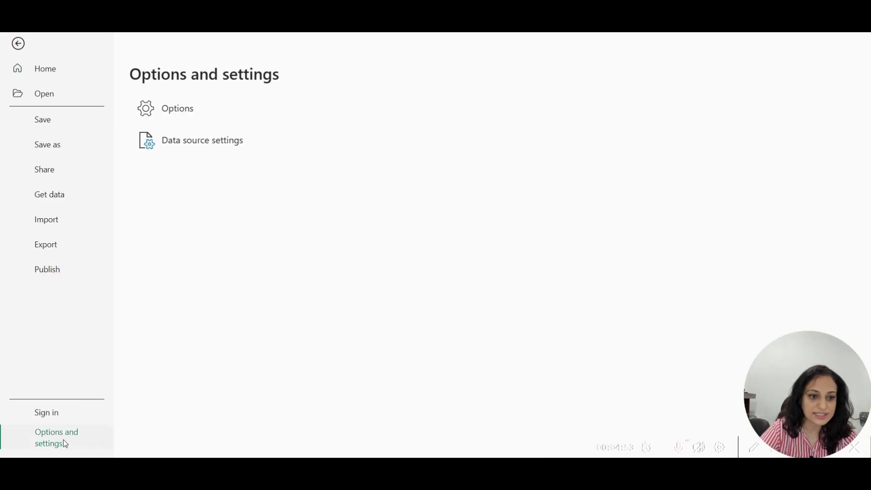
{"action": "left_click", "coordinate": [197, 109]}
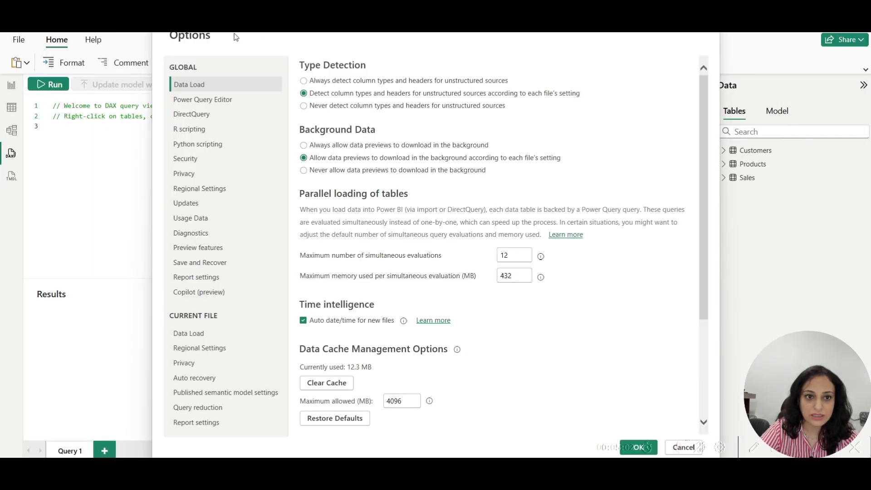
{"action": "left_click", "coordinate": [227, 247]}
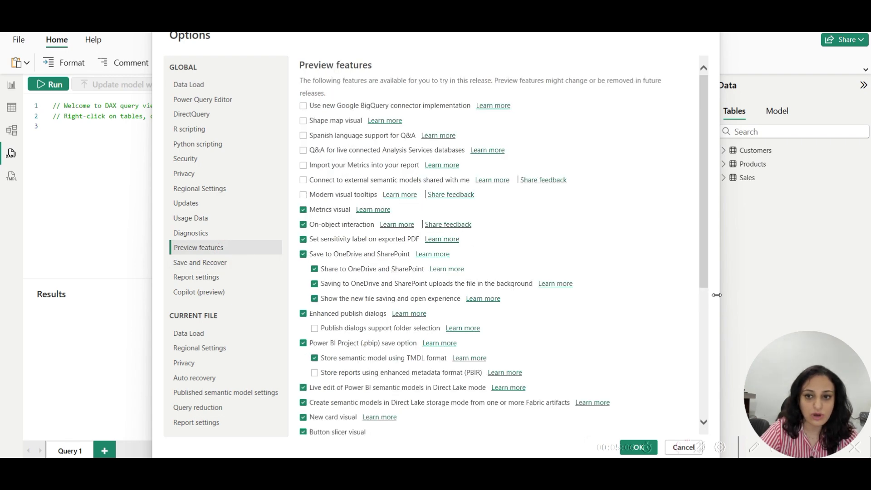
{"action": "scroll", "coordinate": [716, 272], "scroll_direction": "down", "scroll_amount": 4}
{"action": "scroll", "coordinate": [717, 218], "scroll_direction": "up", "scroll_amount": 4}
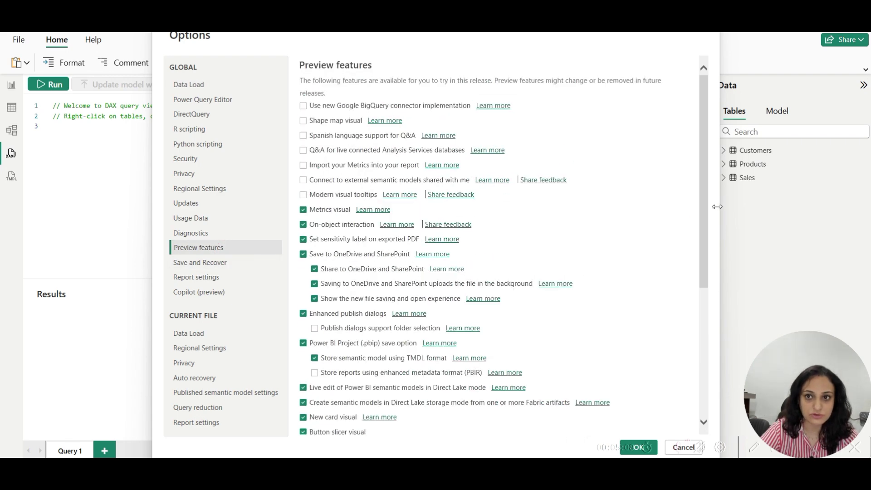
{"action": "left_click", "coordinate": [713, 34]}
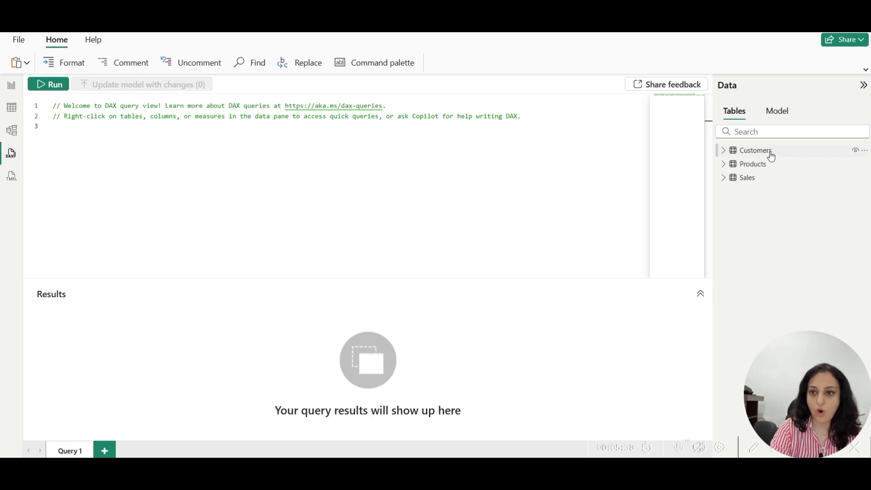
- In the model view, create a calculated table defined as Calendar table = CALENDAR(date(2025,1,1),date(2025,12,31))
{"action": "mouse_move", "coordinate": [770, 171]}
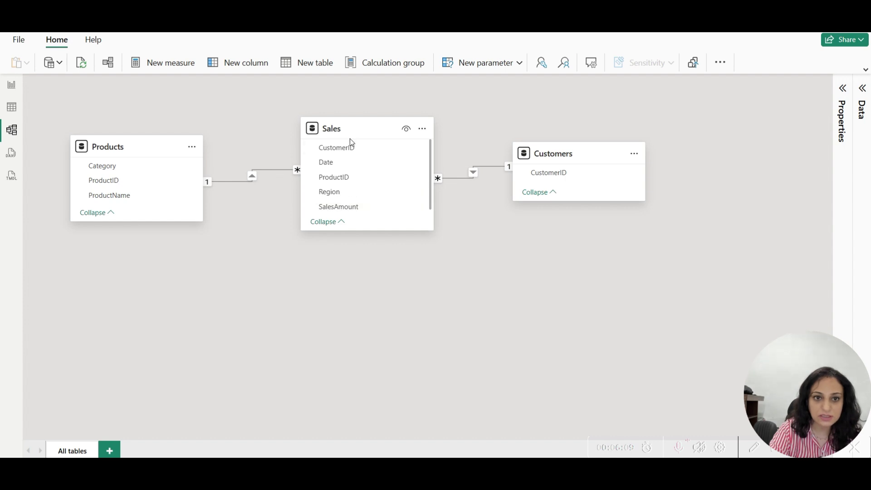
{"action": "left_click", "coordinate": [347, 163]}
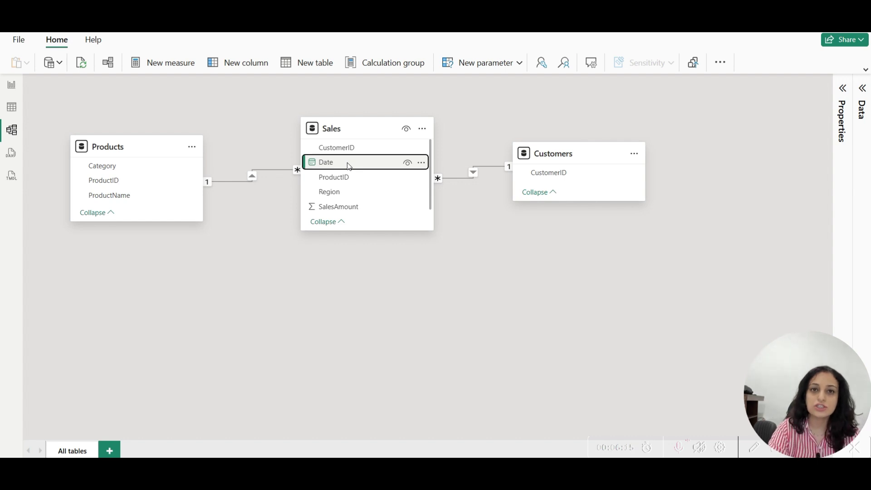
{"action": "left_click", "coordinate": [307, 62]}
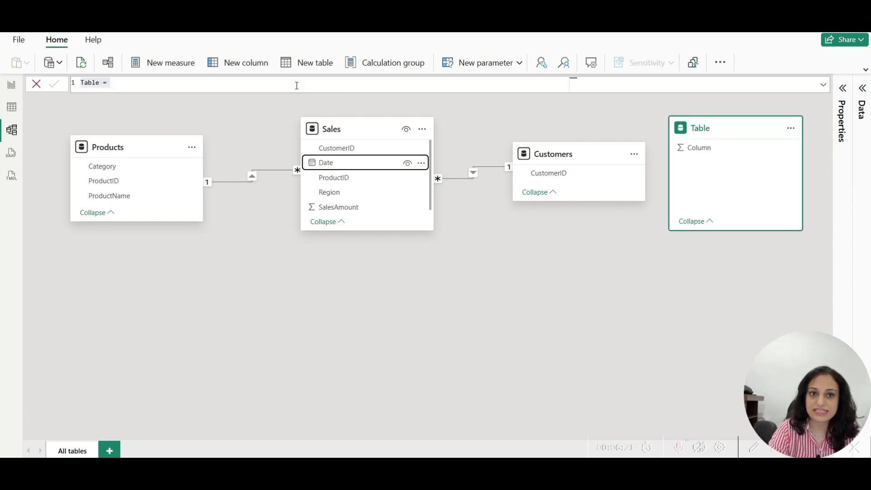
{"action": "type", "text": "Calendat"}
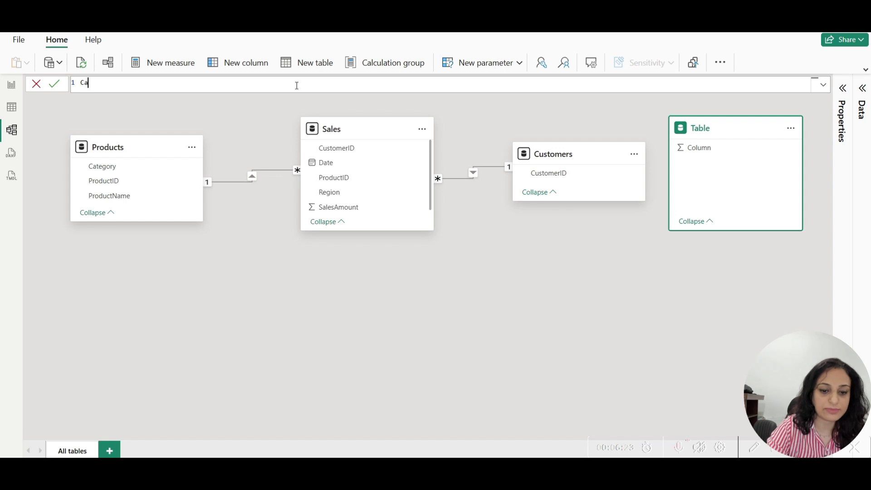
{"action": "key", "text": "BackSpace"}
{"action": "key", "text": "BackSpace"}
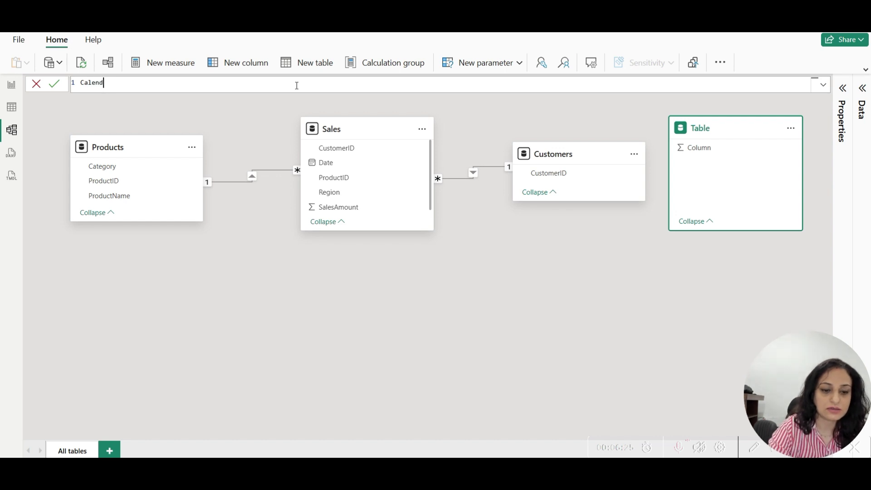
{"action": "type", "text": "ar table = "}
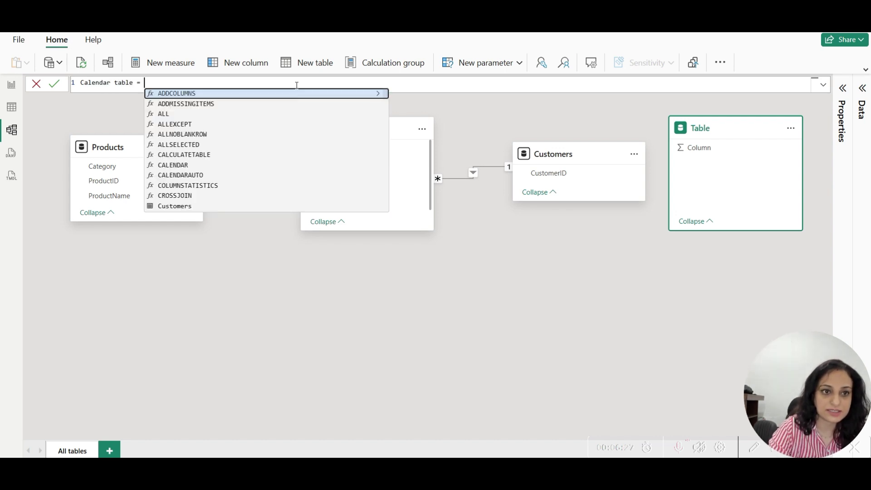
{"action": "type", "text": "calend"}
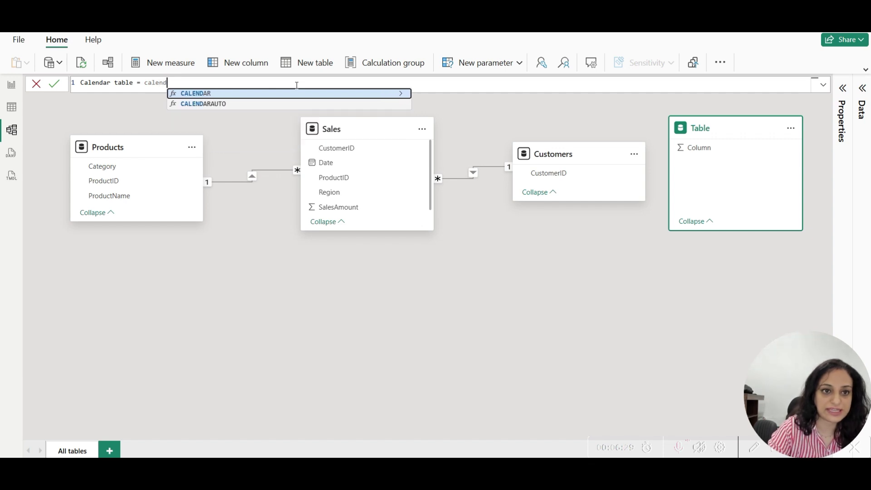
{"action": "key", "text": "Tab"}
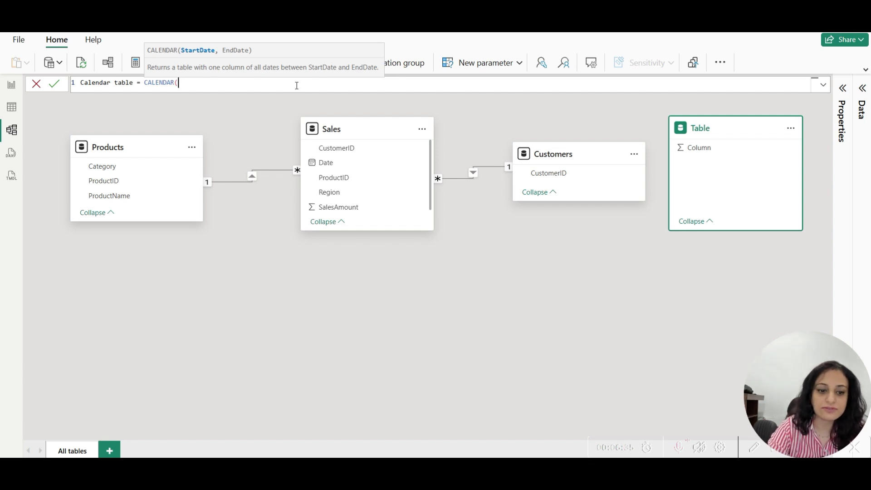
{"action": "type", "text": "date(2025,1,1),date(2025,12,31"}
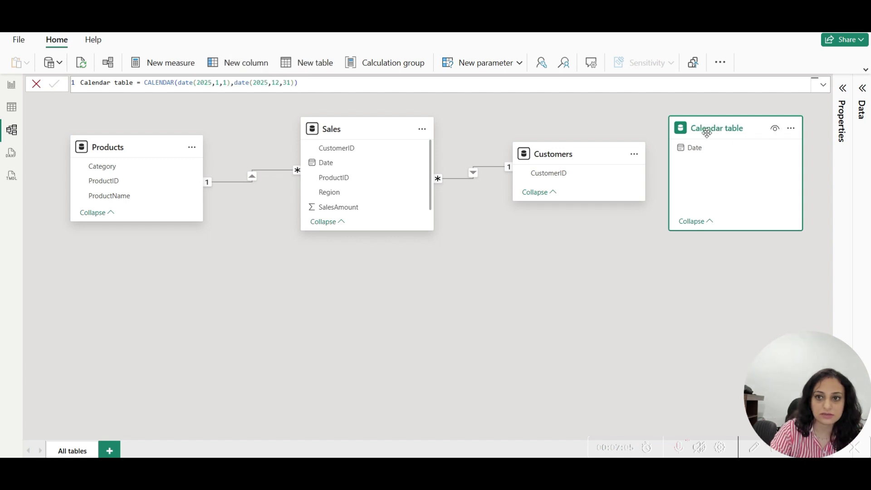
- Place the Calendar table below Sales and relate its Date to the Sales Date with an active one-to-many, single-direction relationship
{"action": "left_click_drag", "start_coordinate": [707, 125], "coordinate": [359, 306]}
{"action": "left_click", "coordinate": [352, 326]}
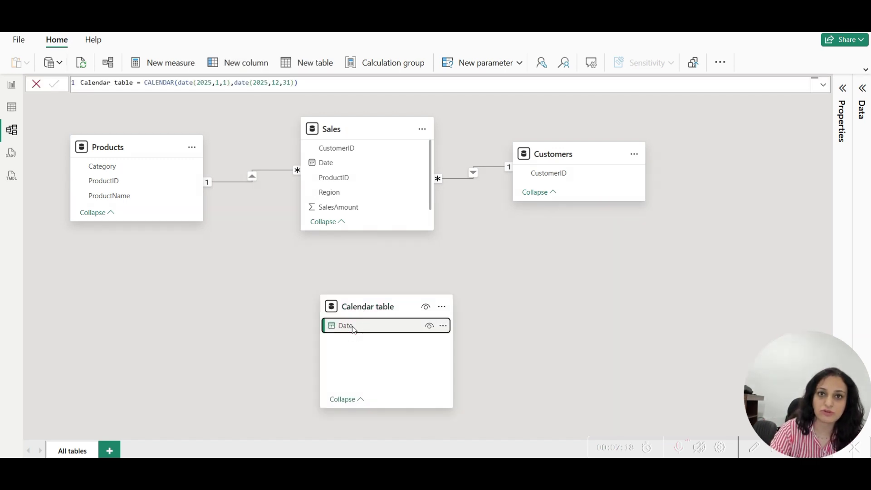
{"action": "left_click_drag", "start_coordinate": [353, 327], "coordinate": [334, 161]}
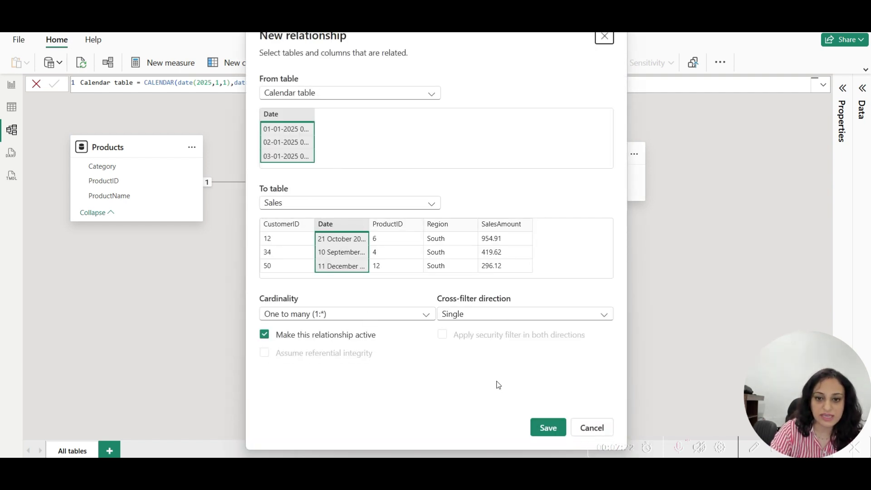
{"action": "left_click", "coordinate": [551, 429]}
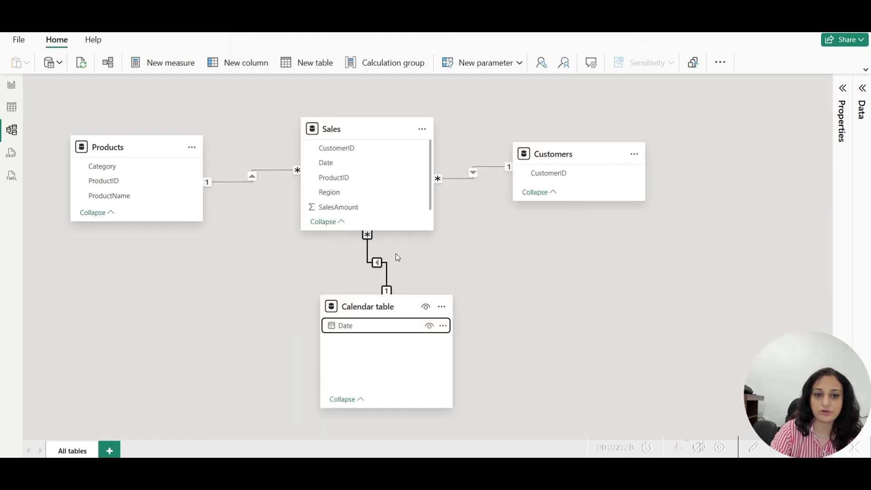
- In the DAX query view, run a quick query that shows the top 100 rows of the Products table
{"action": "left_click", "coordinate": [9, 159]}
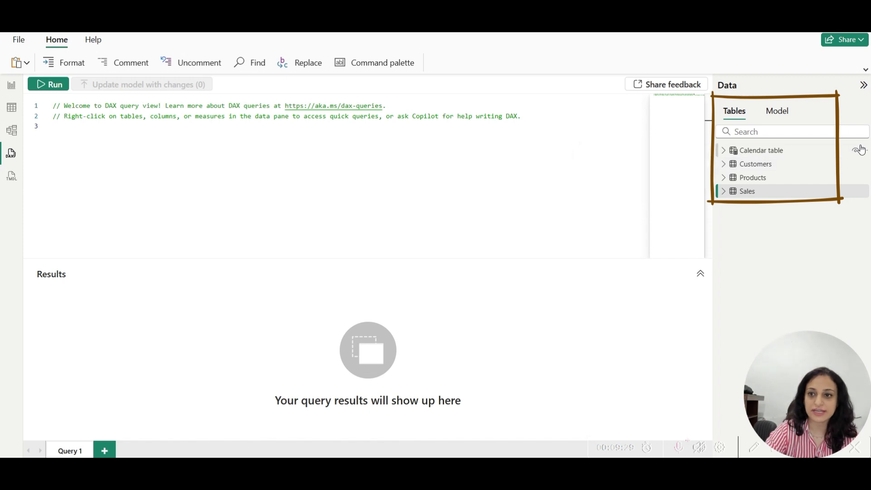
{"action": "left_click", "coordinate": [807, 150]}
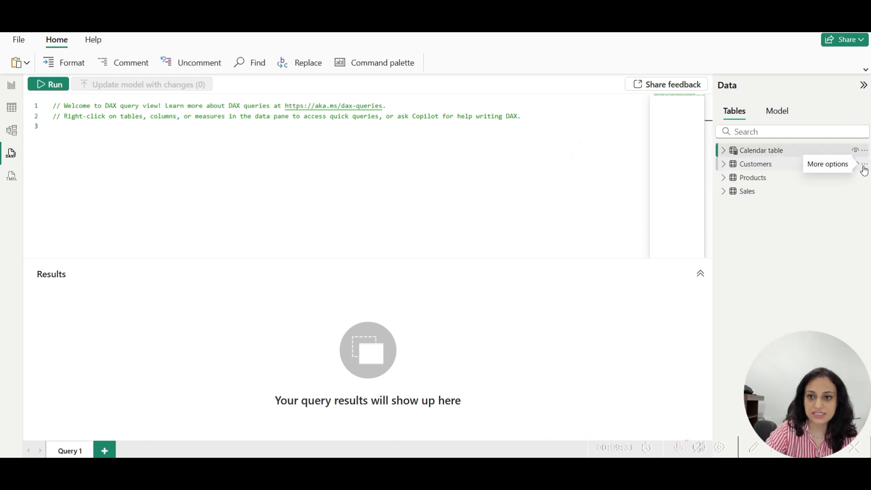
{"action": "left_click", "coordinate": [864, 181]}
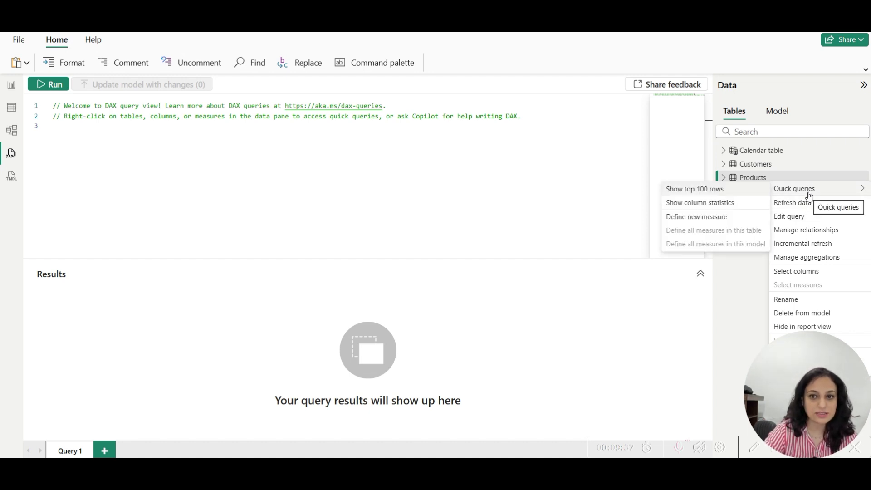
{"action": "left_click", "coordinate": [712, 191]}
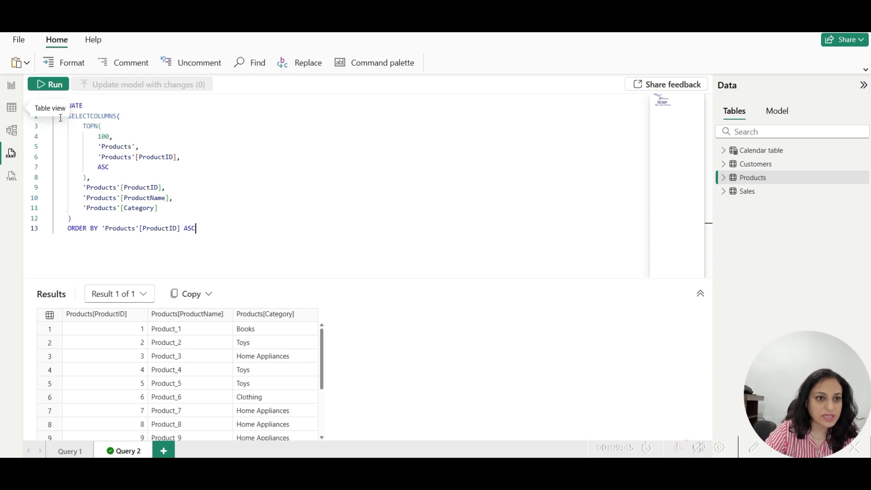
- Examine the generated Products query and its row limit, enlarging the results area to read through the returned rows
{"action": "left_click_drag", "start_coordinate": [67, 116], "coordinate": [72, 218]}
{"action": "left_click_drag", "start_coordinate": [202, 227], "coordinate": [212, 242]}
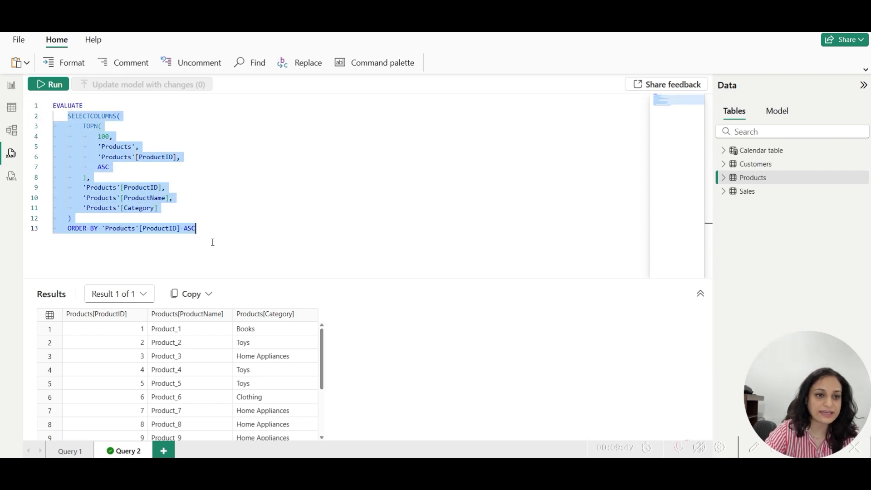
{"action": "scroll", "coordinate": [323, 345], "scroll_direction": "down", "scroll_amount": 2}
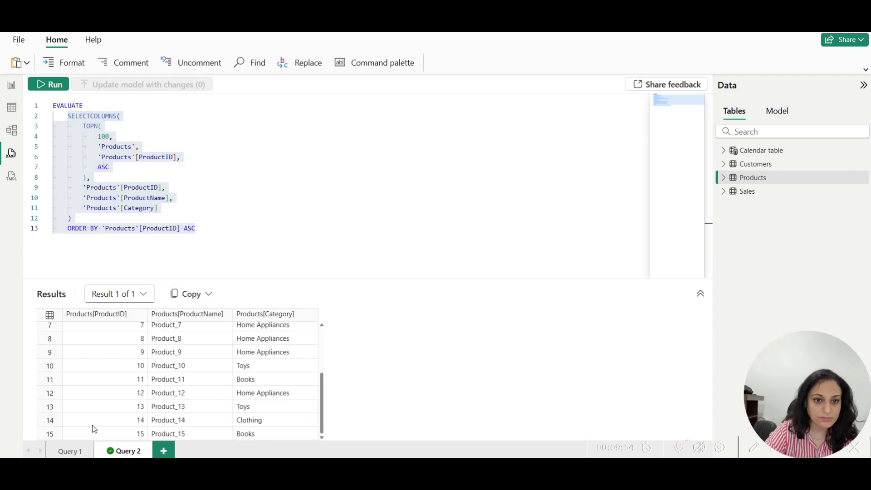
{"action": "left_click_drag", "start_coordinate": [192, 277], "coordinate": [198, 229]}
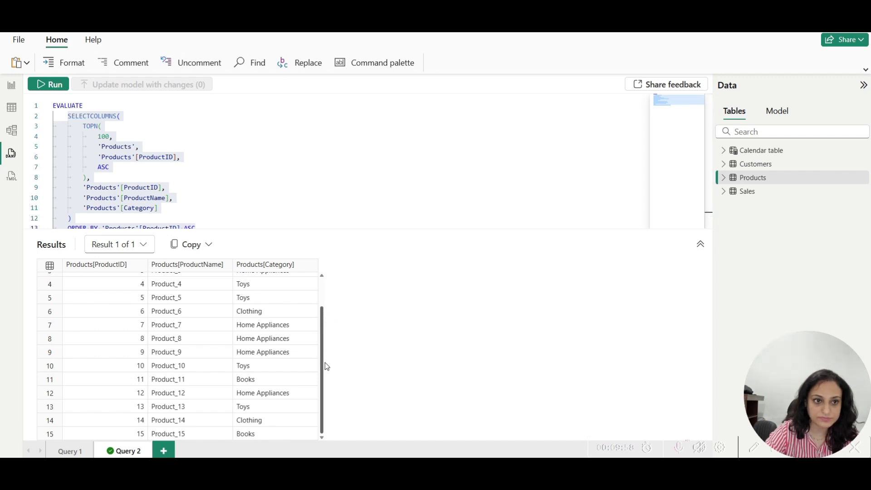
{"action": "scroll", "coordinate": [325, 363], "scroll_direction": "up", "scroll_amount": 1}
{"action": "double_click", "coordinate": [101, 137]}
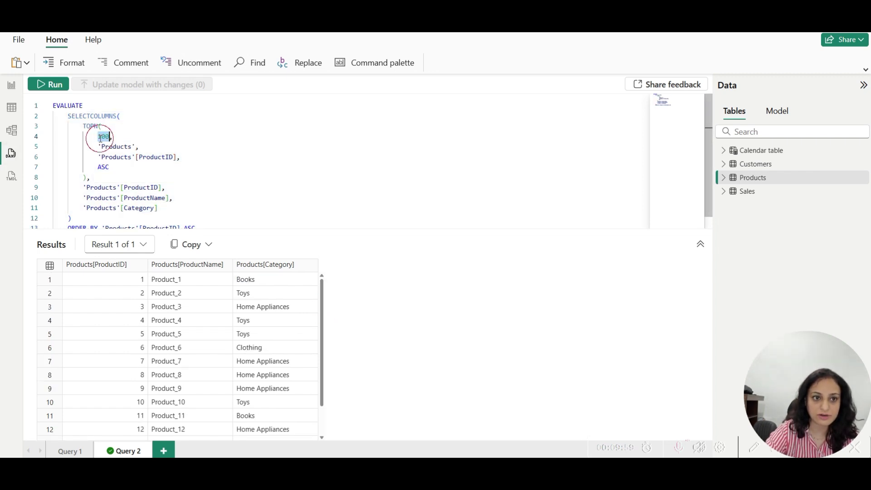
- Check the rows of the Products table in the table view and return to the DAX query view
{"action": "left_click", "coordinate": [12, 107]}
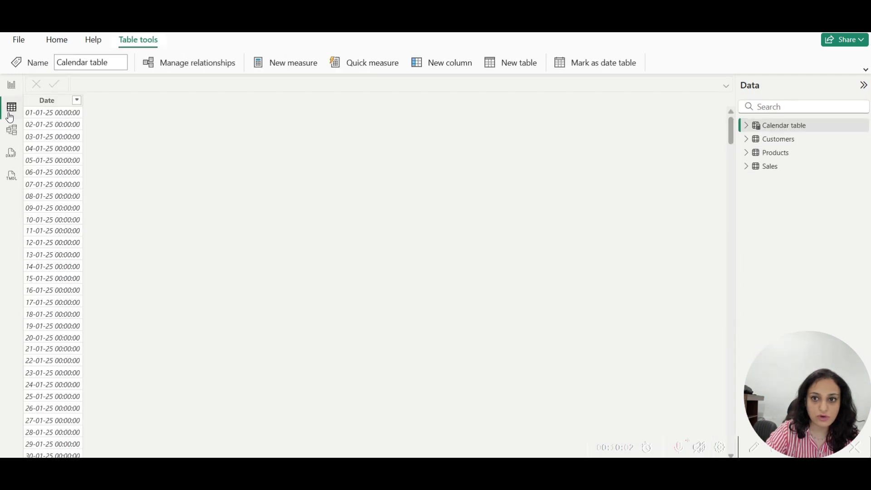
{"action": "left_click", "coordinate": [794, 154]}
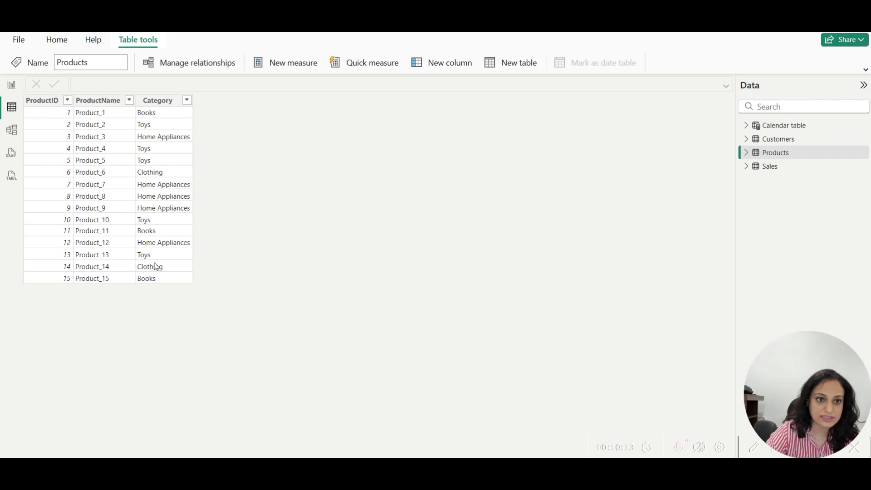
{"action": "left_click", "coordinate": [10, 127]}
{"action": "left_click", "coordinate": [13, 157]}
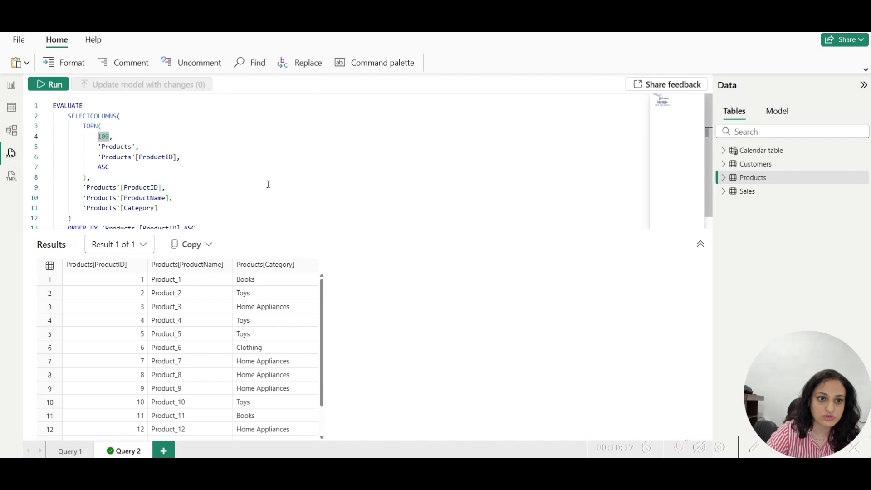
- Set the TOPN row count to 5, remove the ProductName column from the Products query, and run it
{"action": "double_click", "coordinate": [103, 141]}
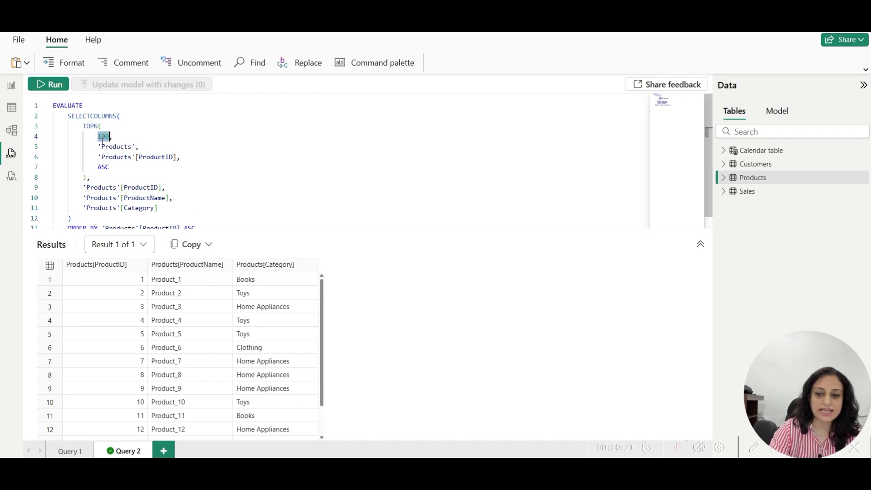
{"action": "type", "text": "5,"}
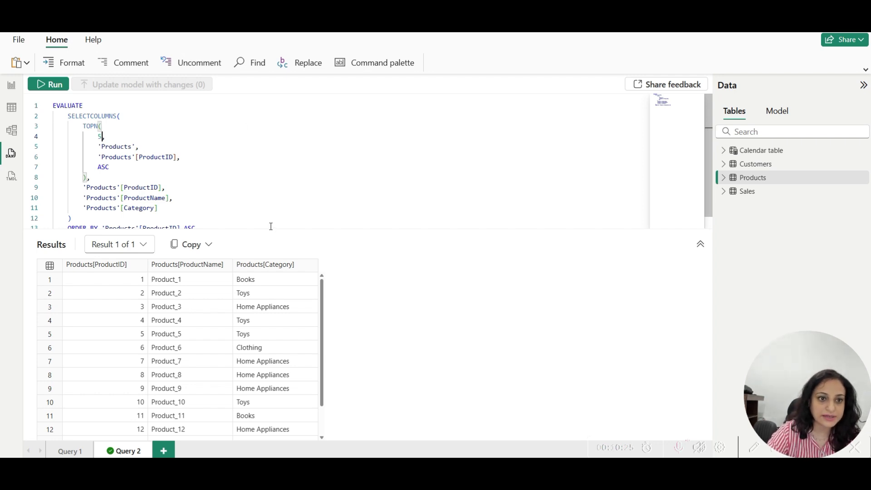
{"action": "left_click_drag", "start_coordinate": [83, 197], "coordinate": [207, 197]}
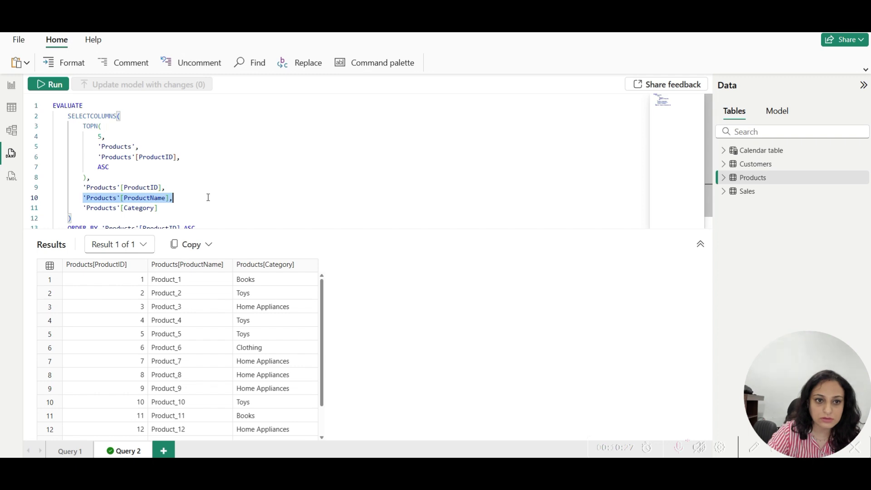
{"action": "key", "text": "BackSpace"}
{"action": "key", "text": "BackSpace"}
{"action": "key", "text": "BackSpace"}
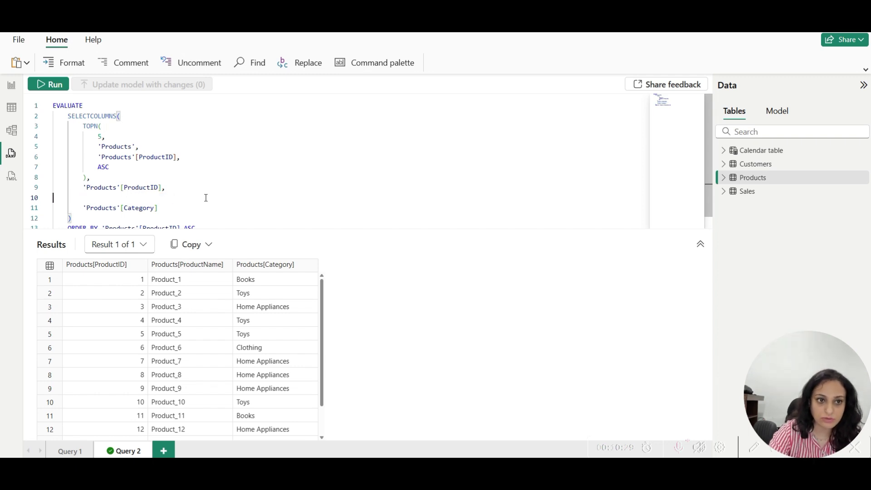
{"action": "left_click", "coordinate": [59, 82]}
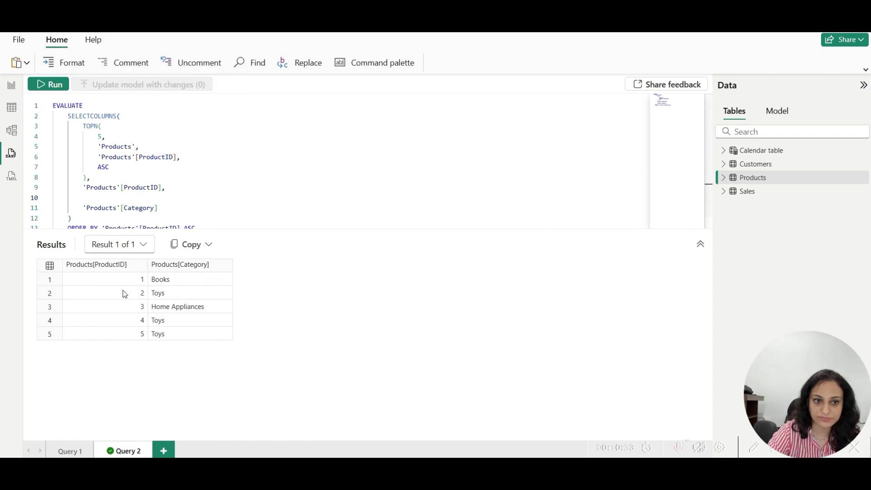
- Highlight the returned Products rows and add three blank query tabs
{"action": "left_click_drag", "start_coordinate": [63, 278], "coordinate": [227, 340]}
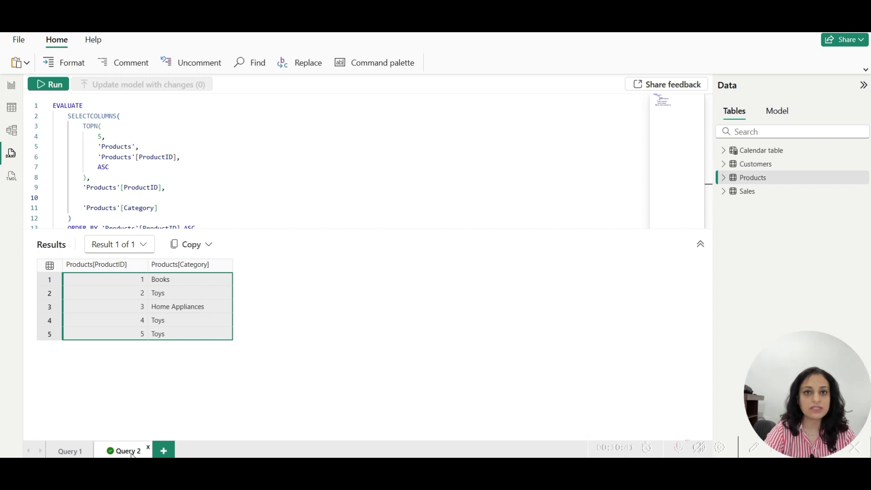
{"action": "left_click", "coordinate": [167, 450]}
{"action": "left_click", "coordinate": [220, 451]}
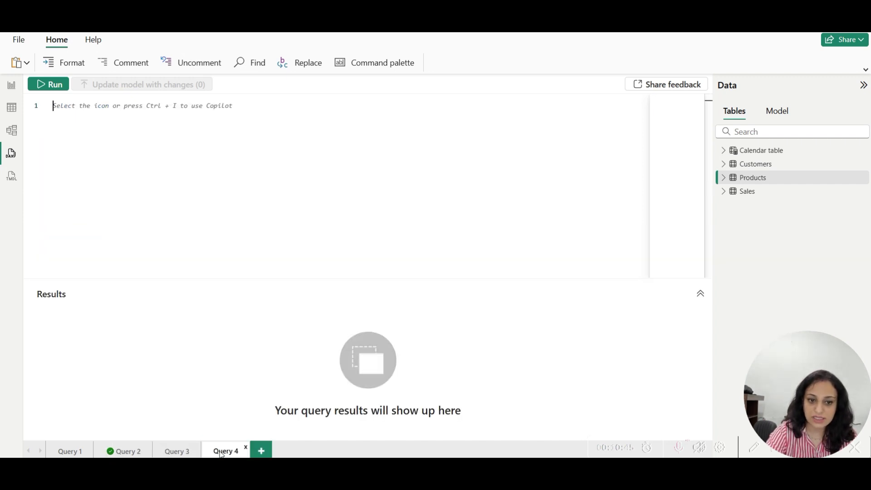
{"action": "left_click", "coordinate": [262, 451]}
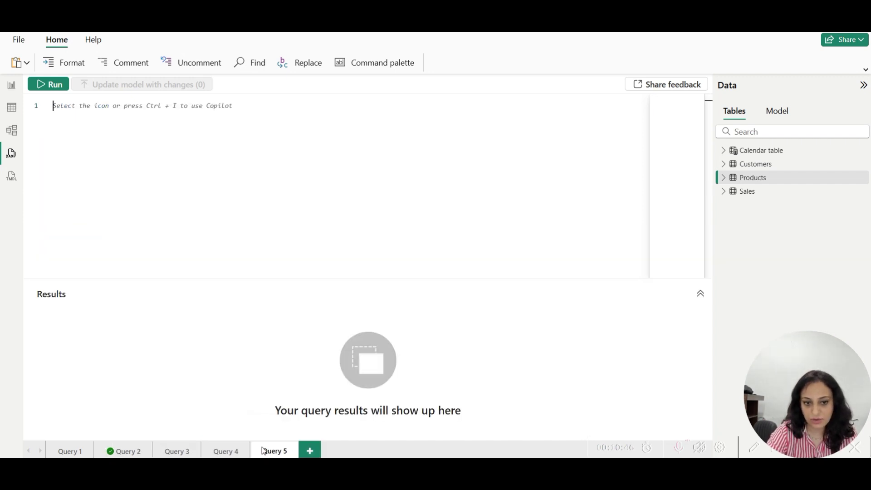
- From Query 1, run a quick query that shows column statistics for the Sales table
{"action": "left_click", "coordinate": [56, 448]}
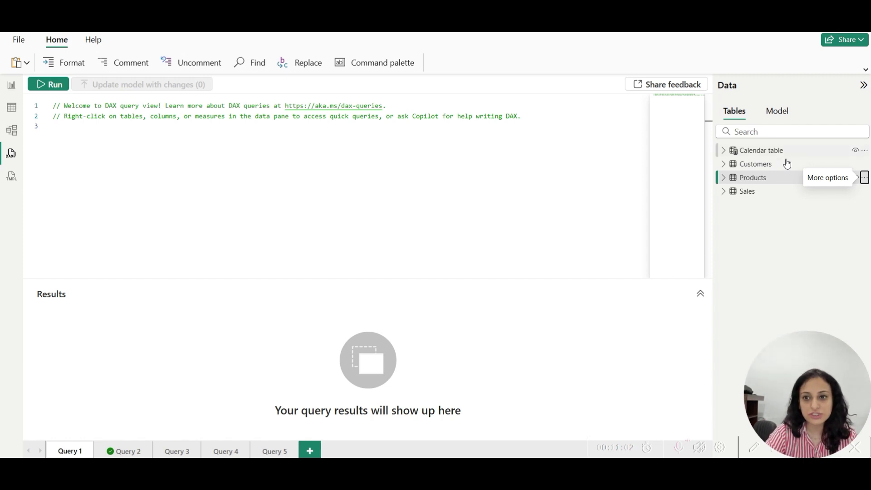
{"action": "left_click", "coordinate": [863, 194]}
{"action": "mouse_move", "coordinate": [861, 199]}
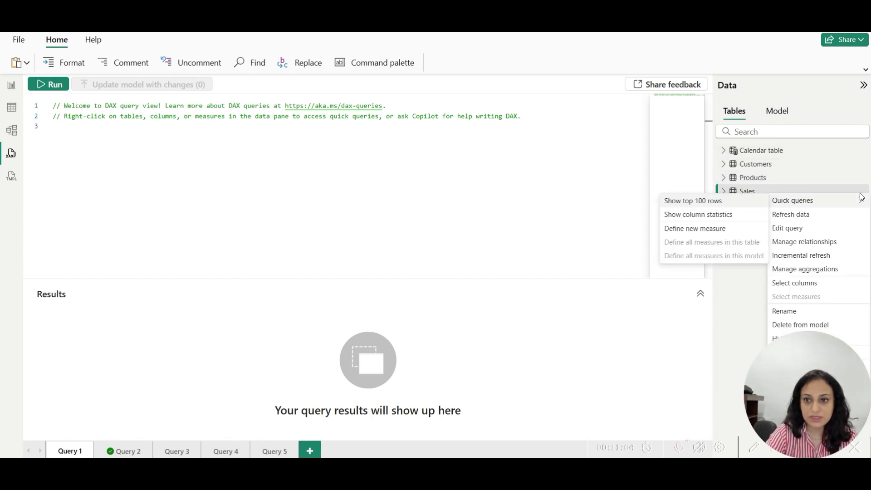
{"action": "left_click", "coordinate": [718, 220]}
- Examine the Sales column statistics, including Count, Distinct Values, Null Count and Min, and check the other quick queries offered for Sales
{"action": "left_click", "coordinate": [188, 314]}
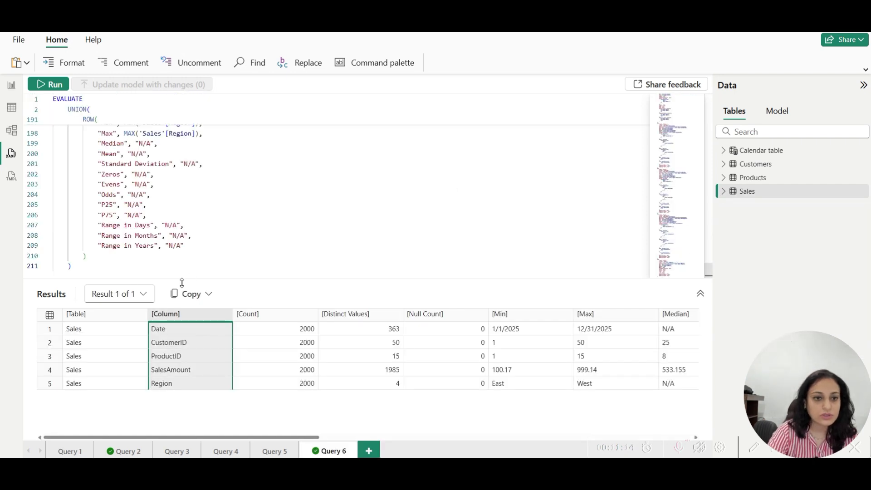
{"action": "left_click_drag", "start_coordinate": [124, 331], "coordinate": [268, 394]}
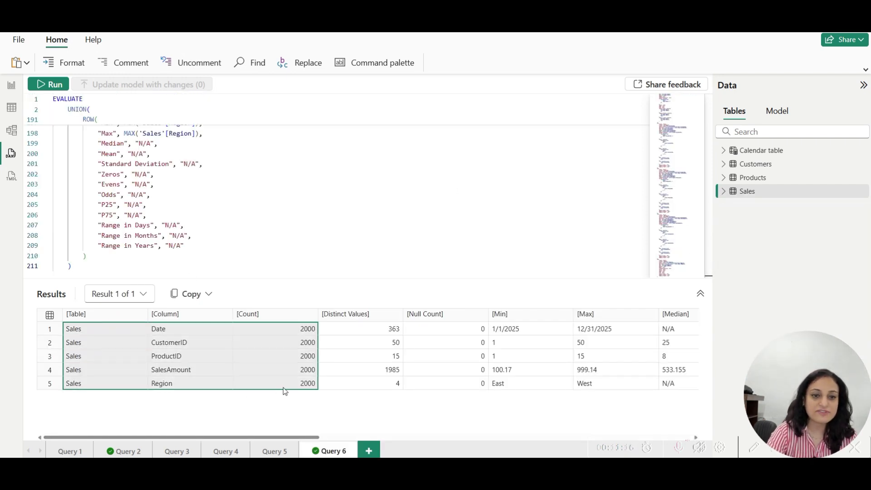
{"action": "left_click", "coordinate": [292, 314]}
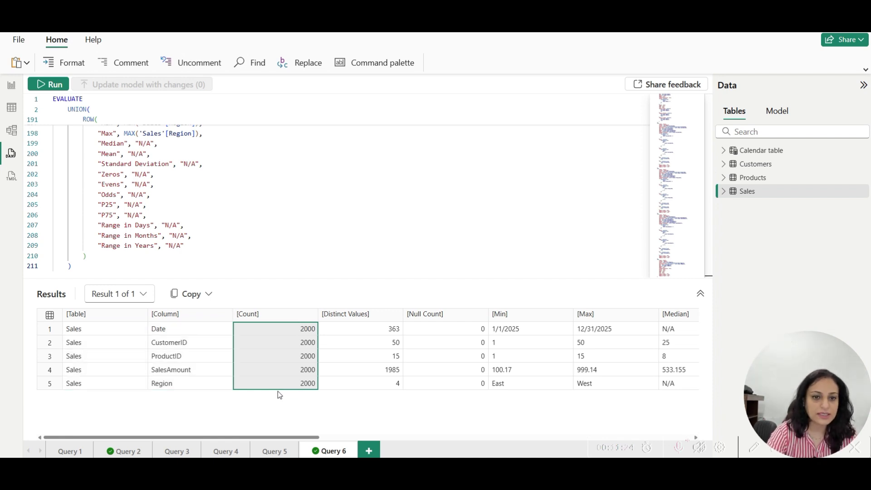
{"action": "left_click", "coordinate": [380, 312]}
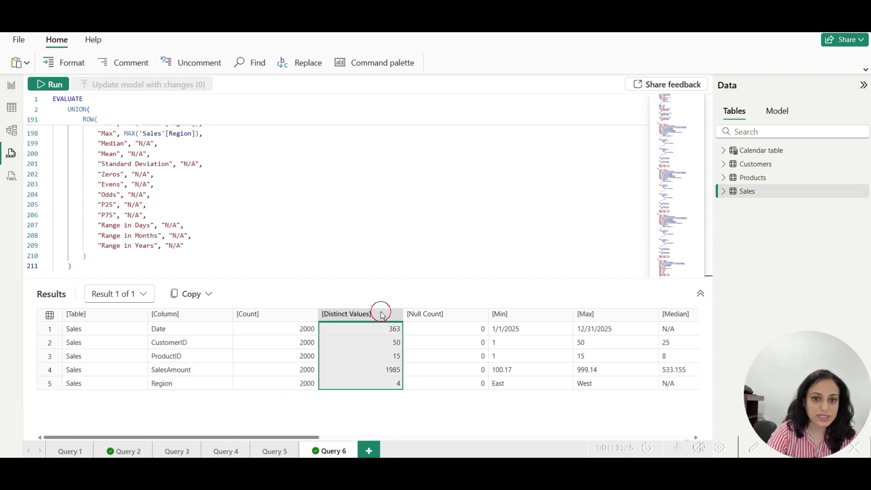
{"action": "left_click", "coordinate": [461, 313]}
{"action": "left_click", "coordinate": [535, 315]}
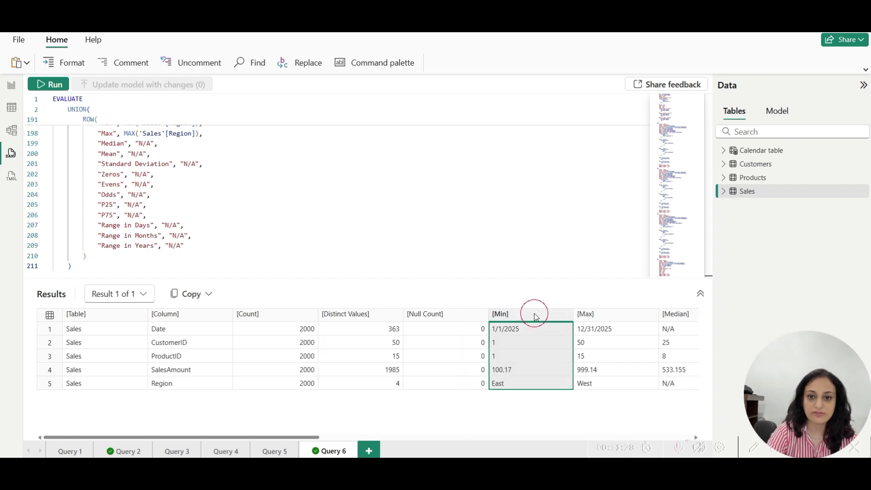
{"action": "left_click_drag", "start_coordinate": [272, 437], "coordinate": [240, 437]}
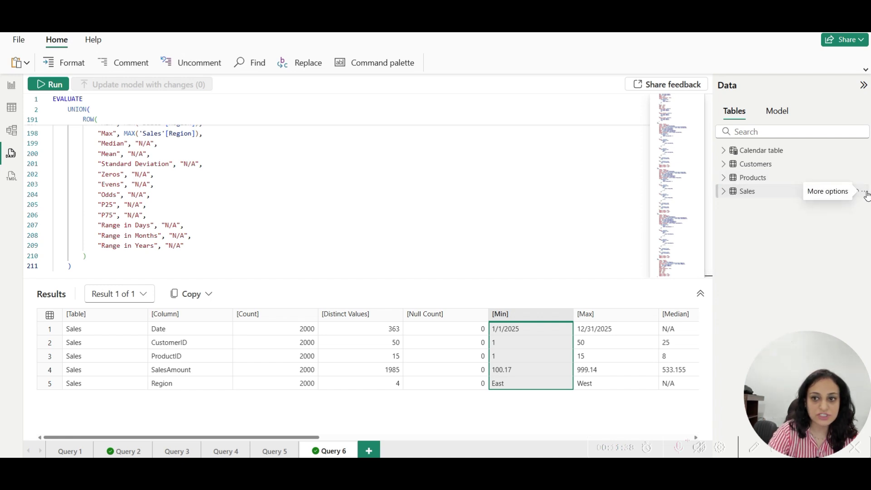
{"action": "left_click", "coordinate": [864, 193]}
{"action": "mouse_move", "coordinate": [788, 201]}
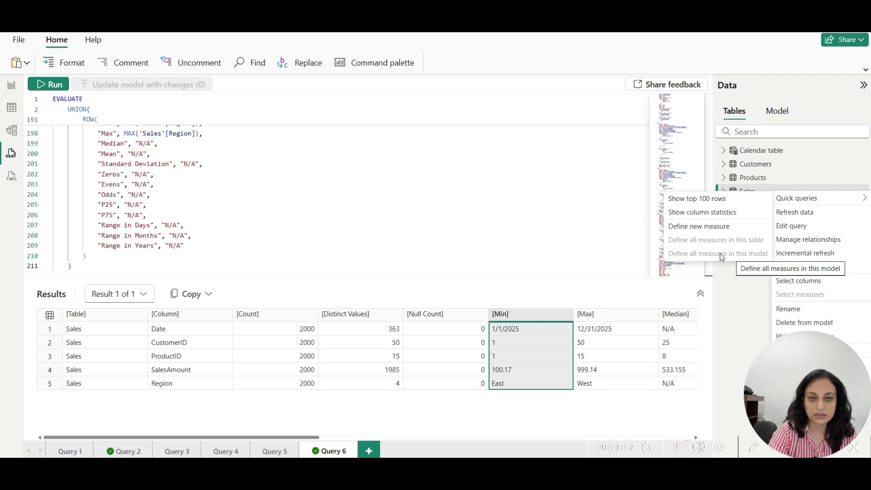
- In the report view, create the Sales measure Total sales = sum(Sales[SalesAmount]) and show it in a table visual
{"action": "left_click", "coordinate": [11, 86]}
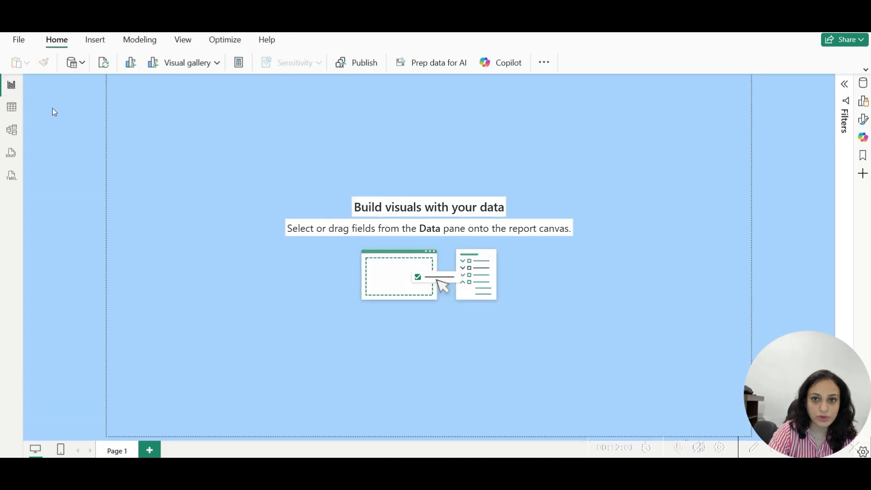
{"action": "left_click", "coordinate": [863, 84]}
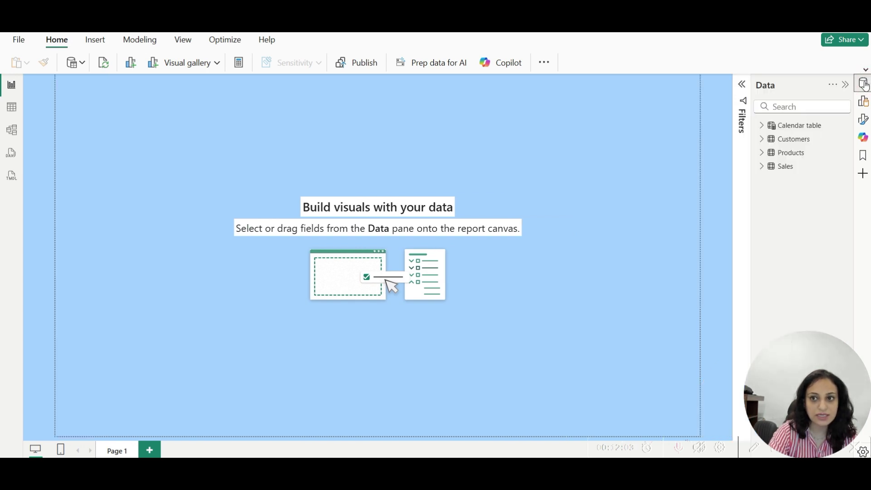
{"action": "left_click", "coordinate": [832, 164]}
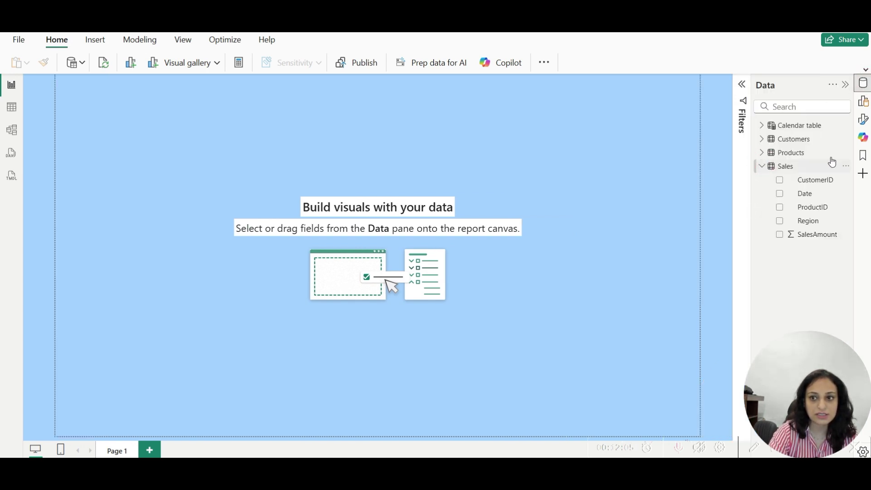
{"action": "left_click", "coordinate": [846, 166]}
{"action": "key", "text": "Escape"}
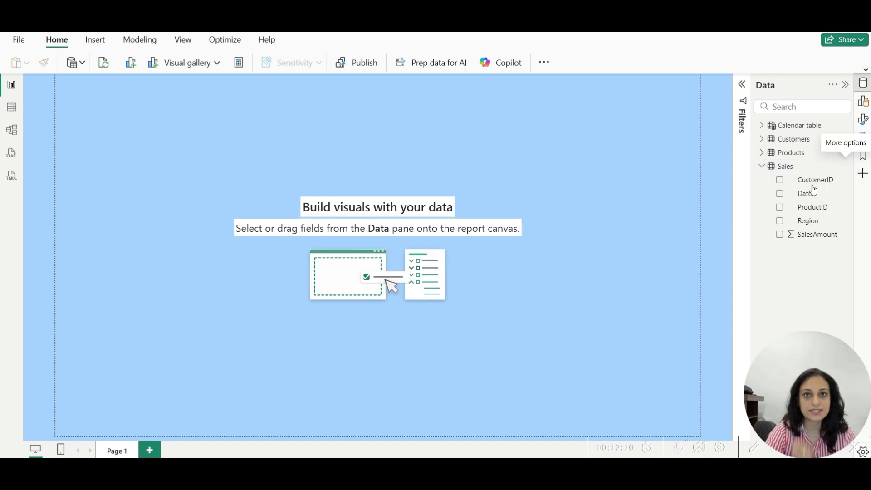
{"action": "type", "text": "Total sales = sum("}
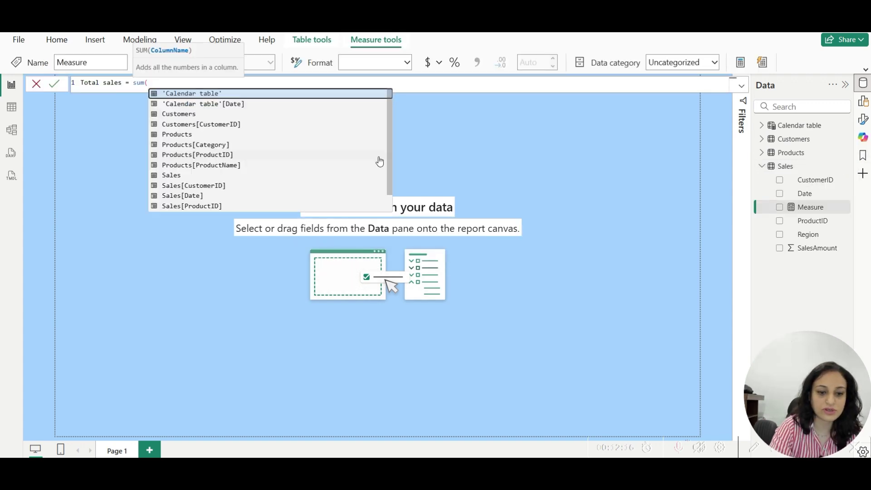
{"action": "type", "text": "sale"}
{"action": "key", "text": "Down"}
{"action": "key", "text": "Down"}
{"action": "key", "text": "Down"}
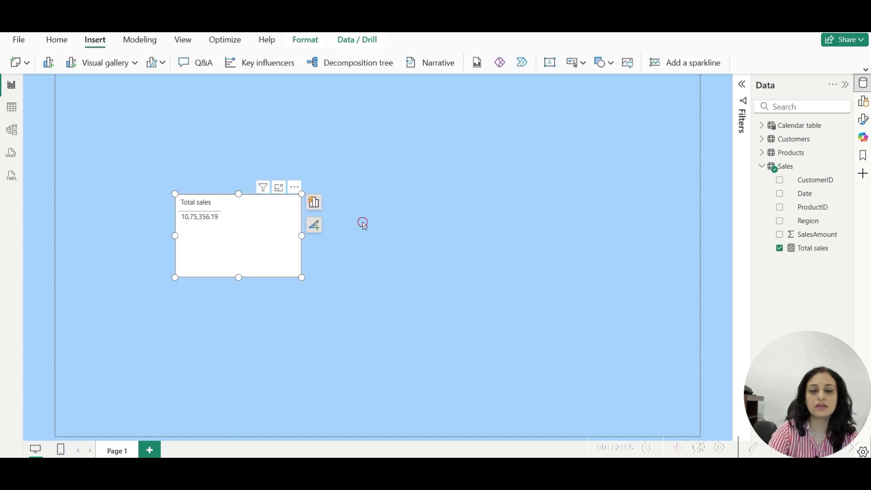
{"action": "left_click", "coordinate": [362, 222]}
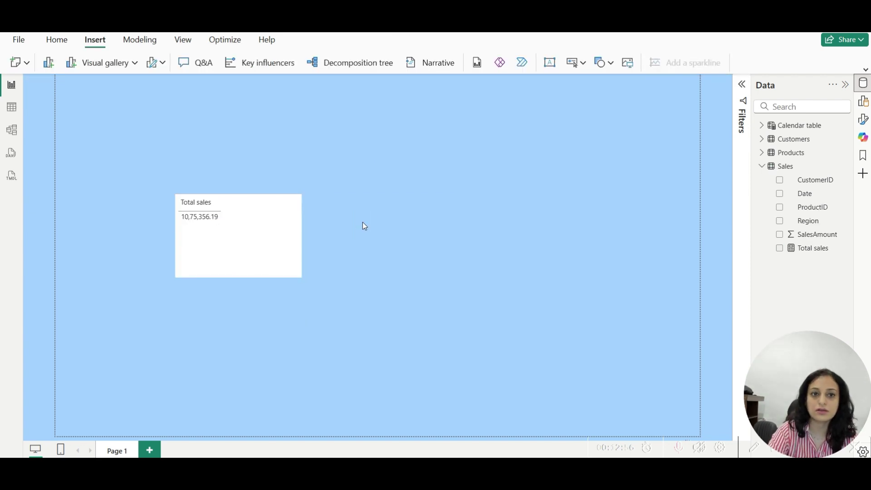
{"action": "left_click", "coordinate": [277, 250]}
- Return to the DAX query view and run the quick query that defines all measures in the Sales table
{"action": "left_click", "coordinate": [10, 153]}
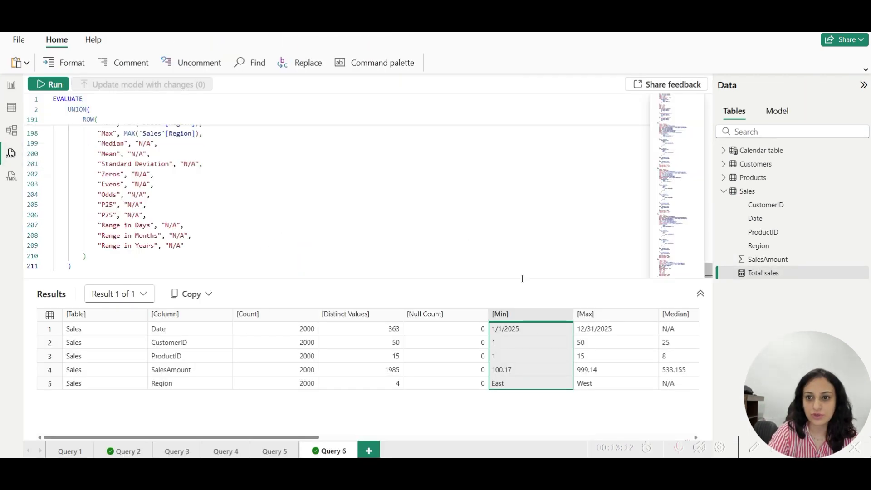
{"action": "left_click", "coordinate": [866, 192]}
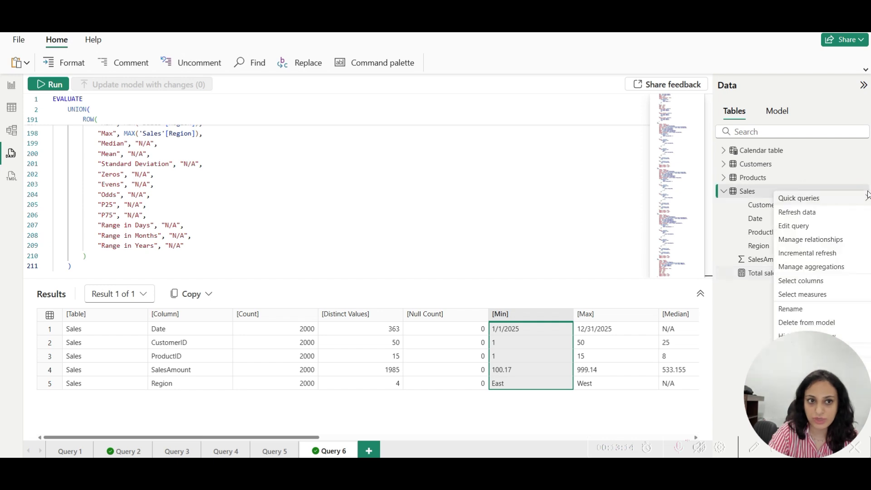
{"action": "mouse_move", "coordinate": [862, 198]}
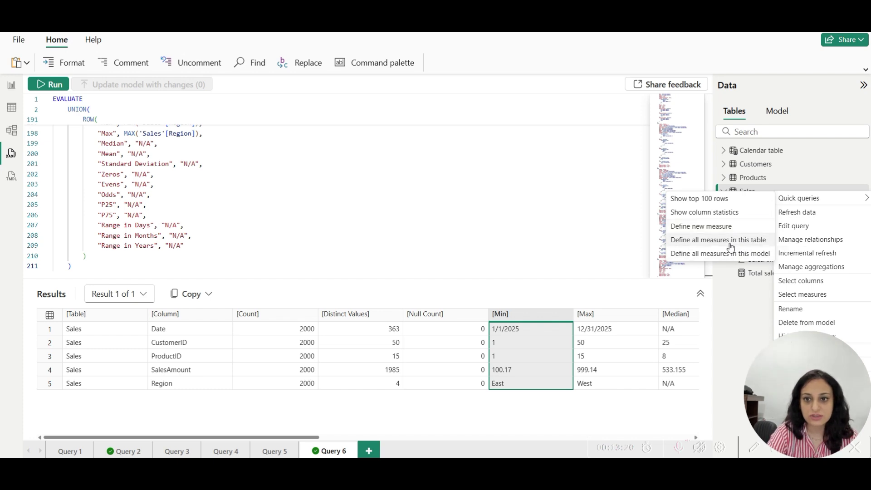
{"action": "left_click", "coordinate": [730, 246]}
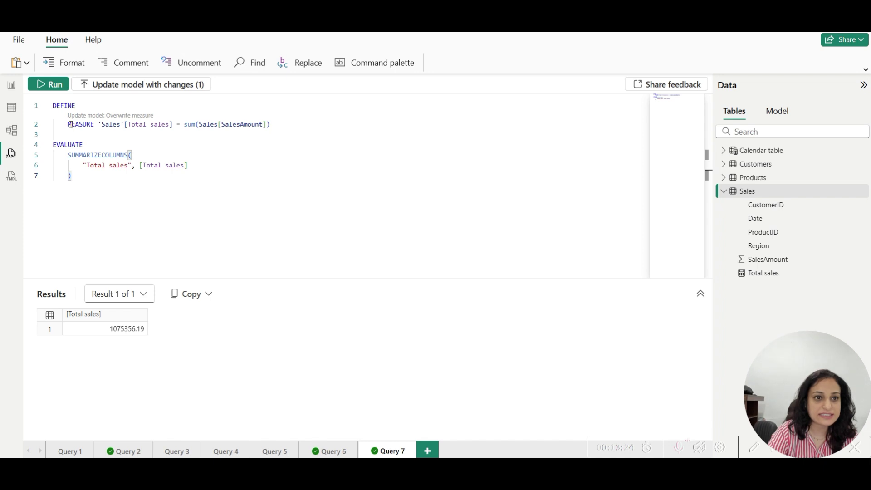
- Examine the Total sales measure definition, its SUMMARIZECOLUMNS expression and result, and check the quick queries offered for Products
{"action": "left_click_drag", "start_coordinate": [71, 125], "coordinate": [275, 137]}
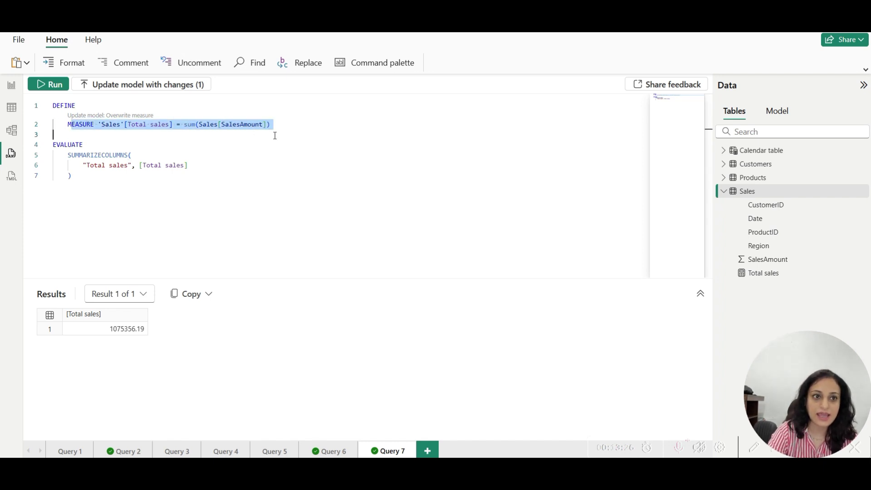
{"action": "left_click_drag", "start_coordinate": [68, 155], "coordinate": [105, 203]}
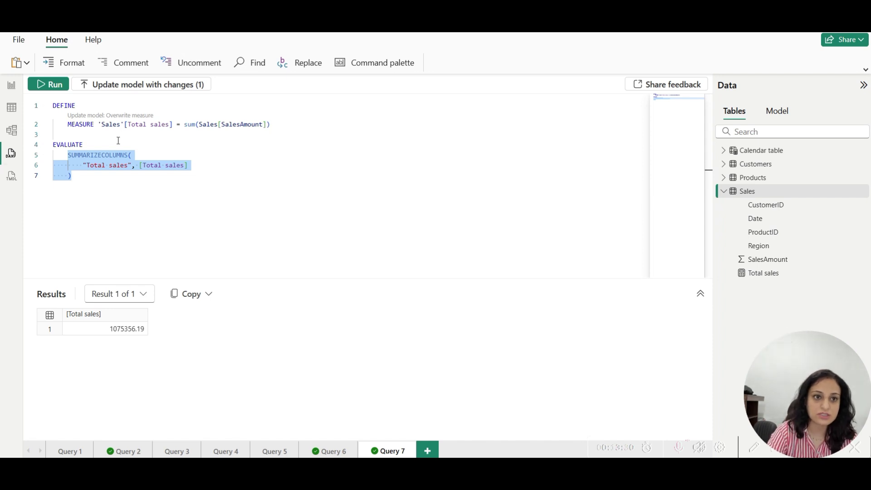
{"action": "left_click", "coordinate": [99, 333]}
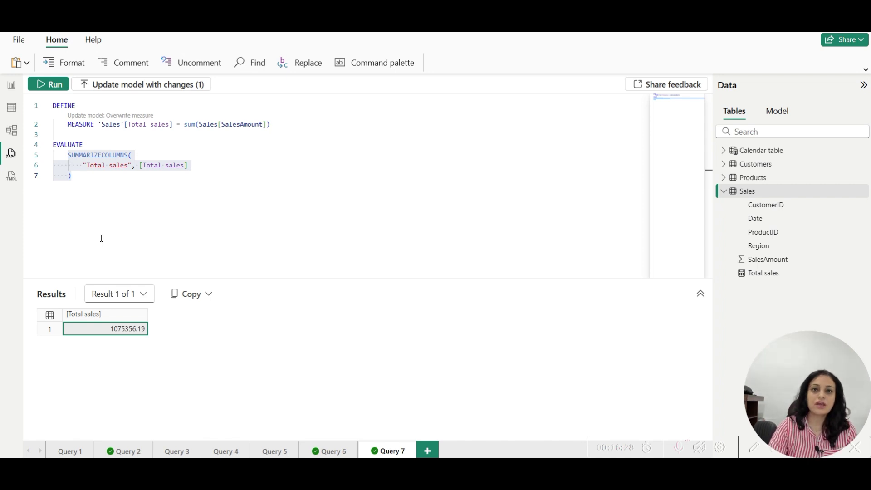
{"action": "left_click", "coordinate": [860, 177]}
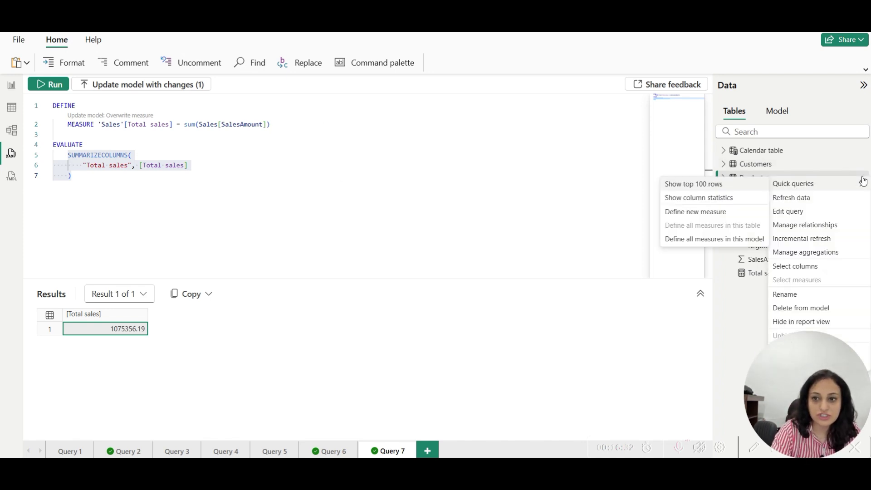
{"action": "left_click", "coordinate": [527, 223]}
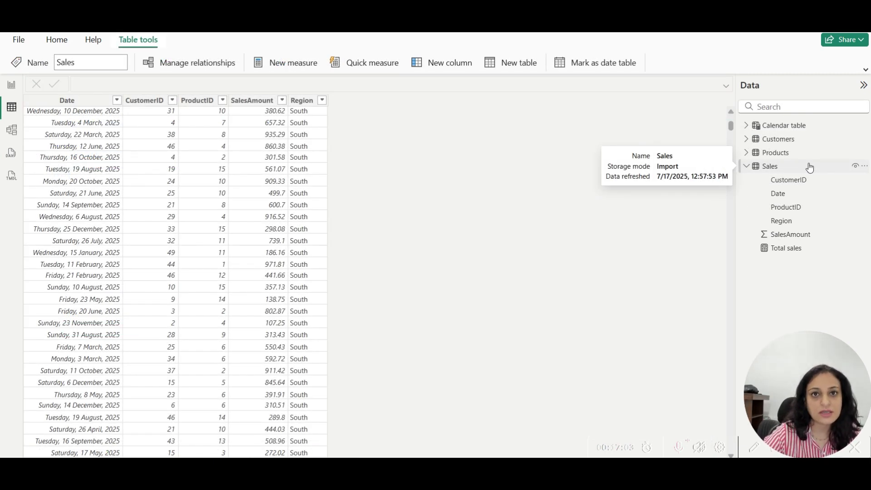
- Review the rows of the Sales and Products tables in the table view, and open the model view
{"action": "left_click", "coordinate": [809, 167]}
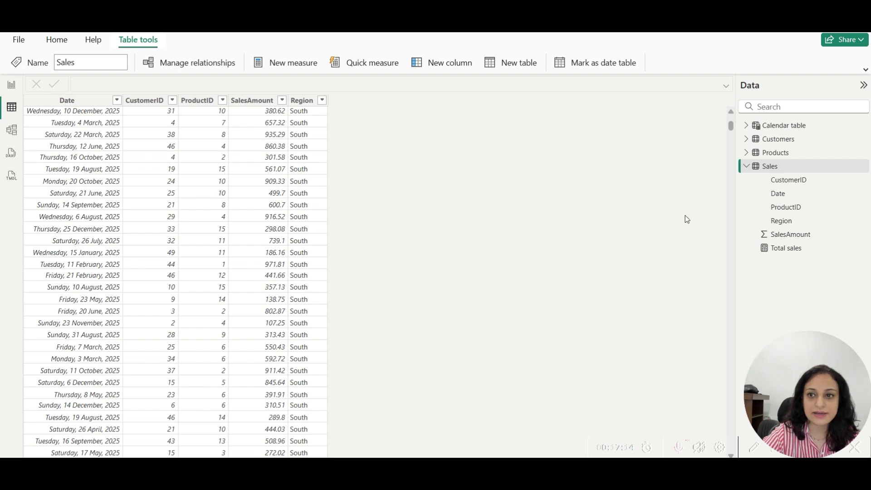
{"action": "left_click", "coordinate": [784, 154]}
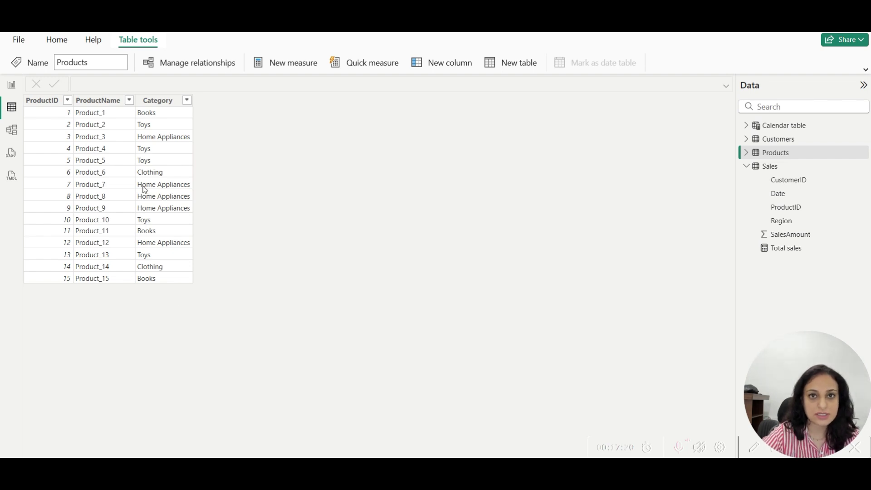
{"action": "left_click", "coordinate": [11, 131]}
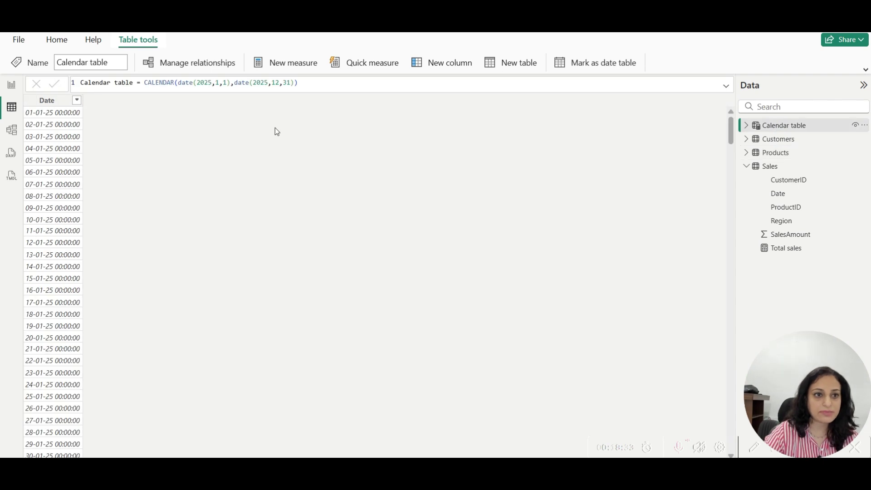
- Set the data type of the Calendar table's Date column to Date
{"action": "left_click", "coordinate": [49, 101]}
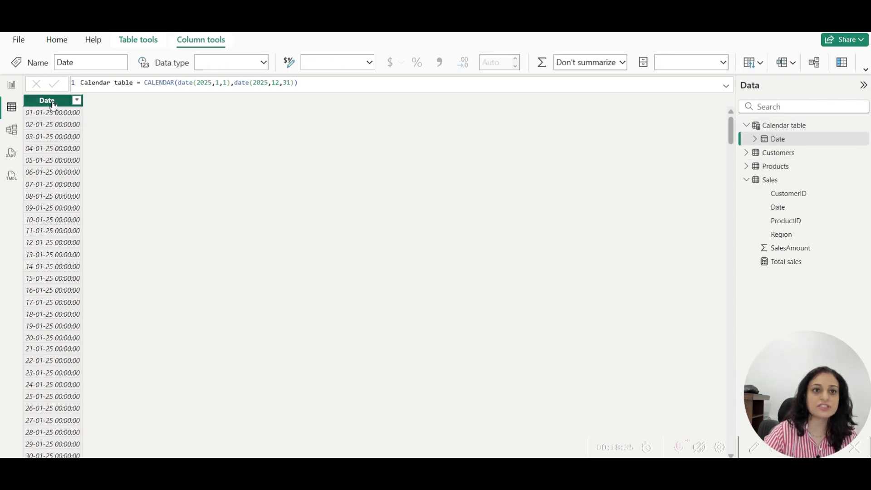
{"action": "left_click", "coordinate": [263, 62]}
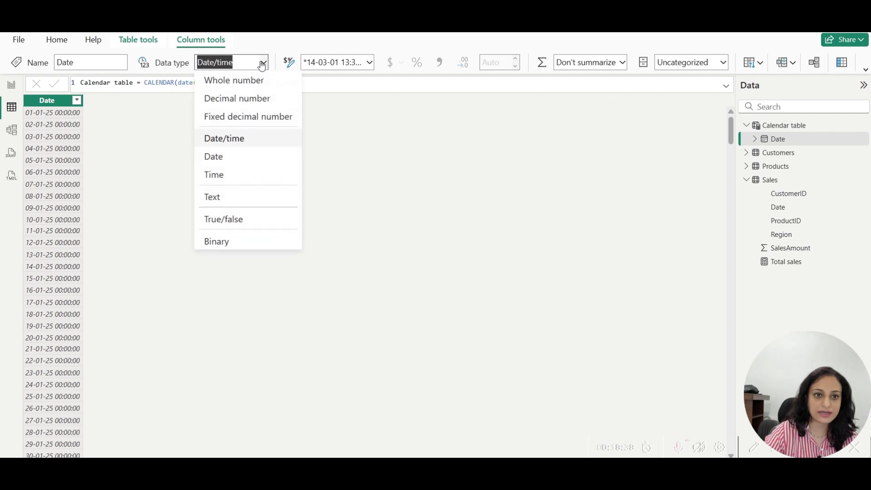
{"action": "left_click", "coordinate": [226, 154]}
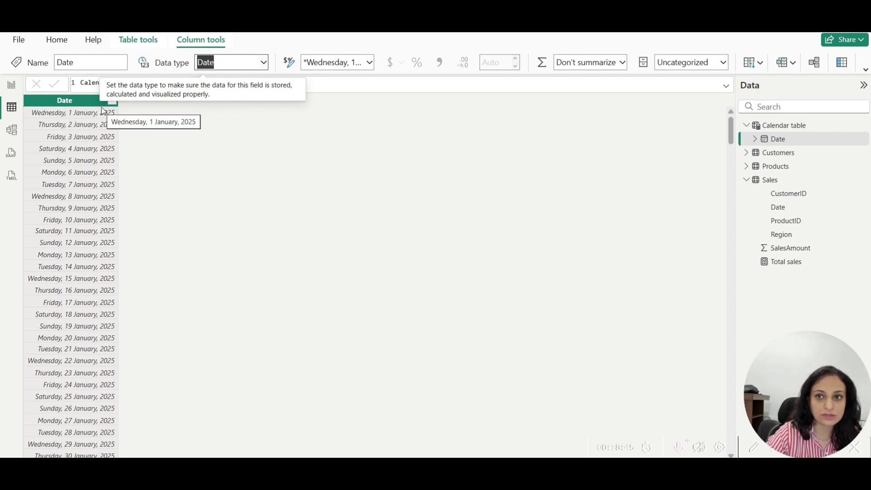
- Add a calculated column to the Calendar table with the formula Year = YEAR([Date])
{"action": "left_click", "coordinate": [138, 40]}
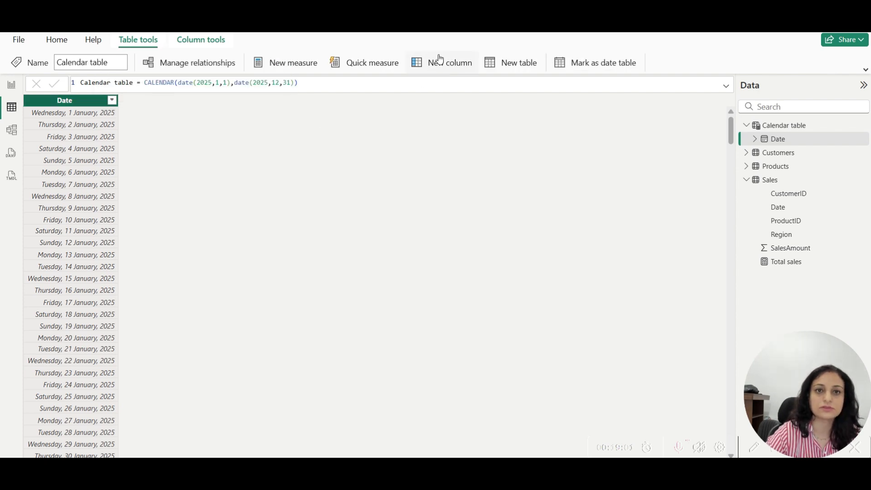
{"action": "left_click", "coordinate": [438, 60]}
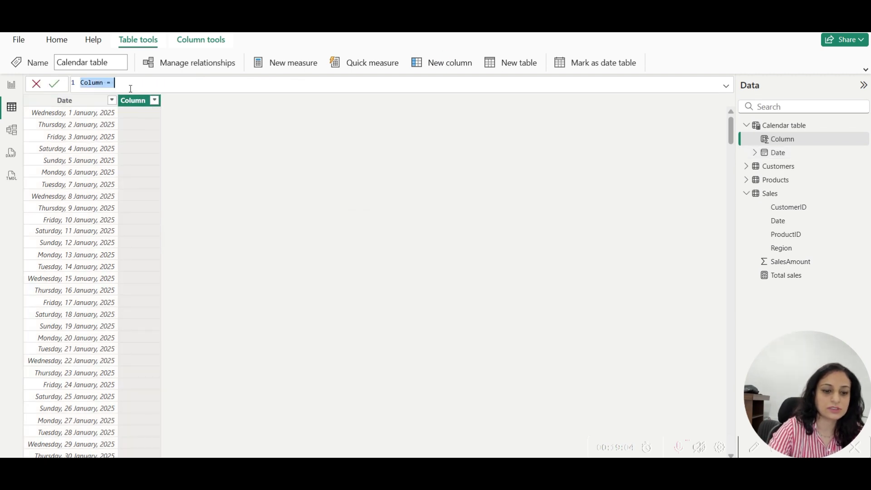
{"action": "type", "text": "Year="}
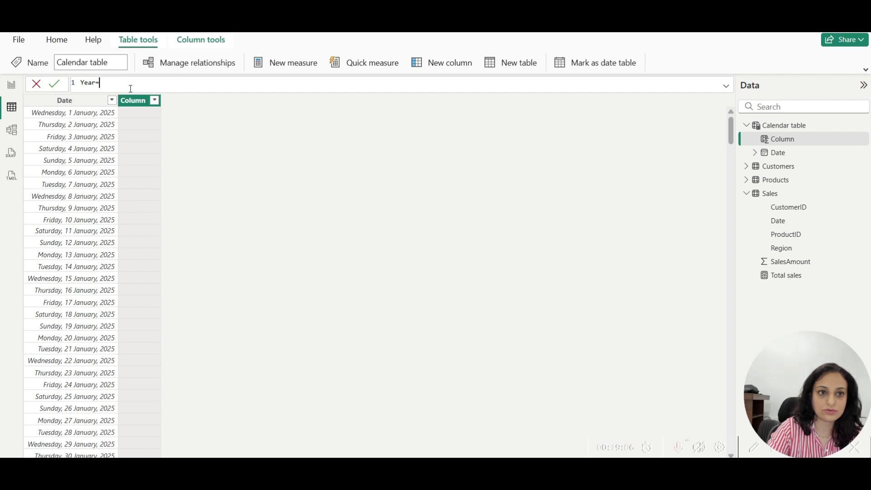
{"action": "key", "text": "BackSpace"}
{"action": "type", "text": "= year"}
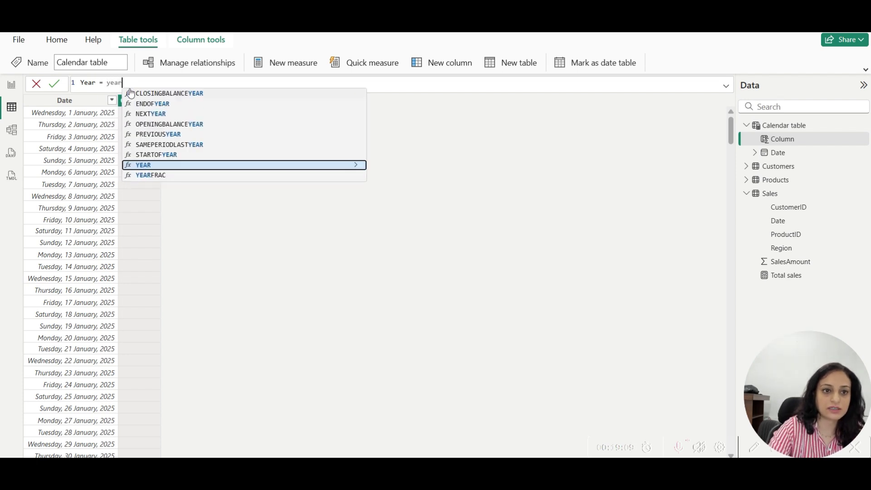
{"action": "key", "text": "Tab"}
{"action": "type", "text": "date"}
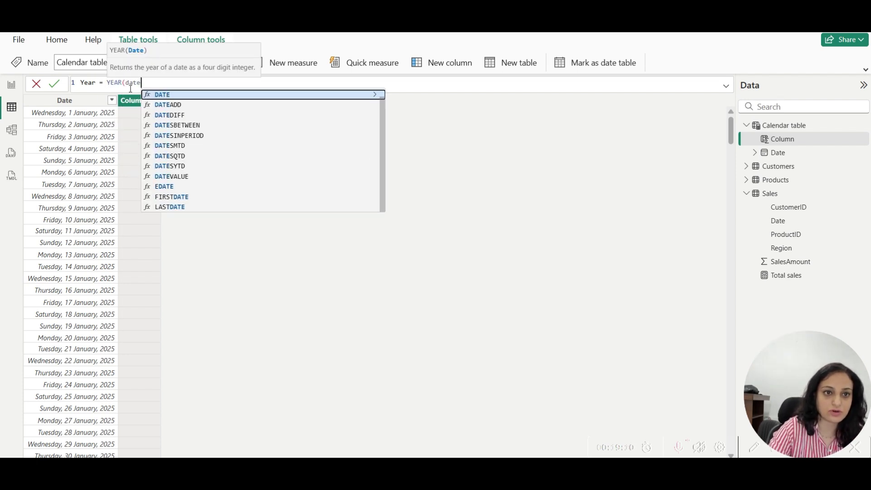
{"action": "key", "text": "BackSpace"}
{"action": "key", "text": "BackSpace"}
{"action": "key", "text": "BackSpace"}
{"action": "key", "text": "BackSpace"}
{"action": "type", "text": "[date"}
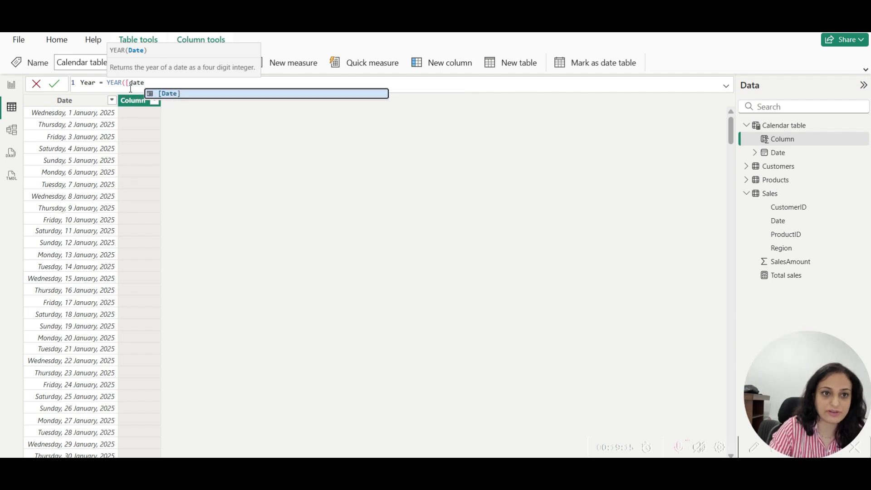
{"action": "key", "text": "Tab"}
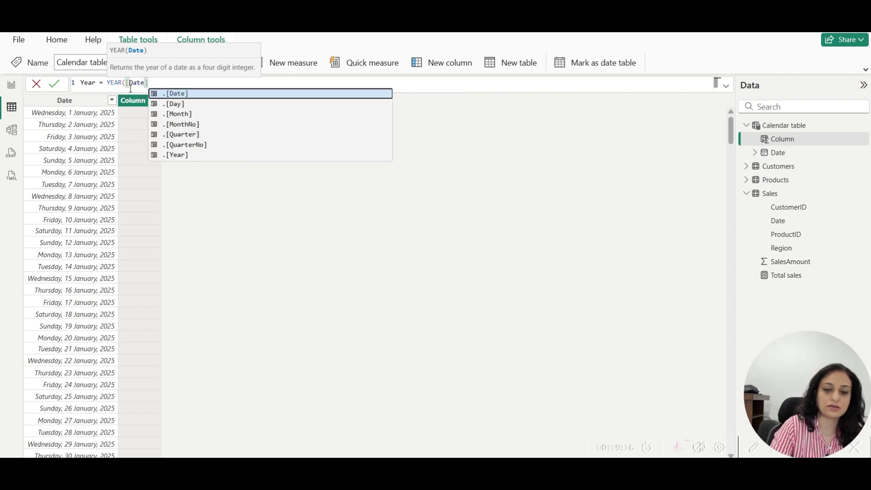
{"action": "type", "text": ")"}
{"action": "key", "text": "Return"}
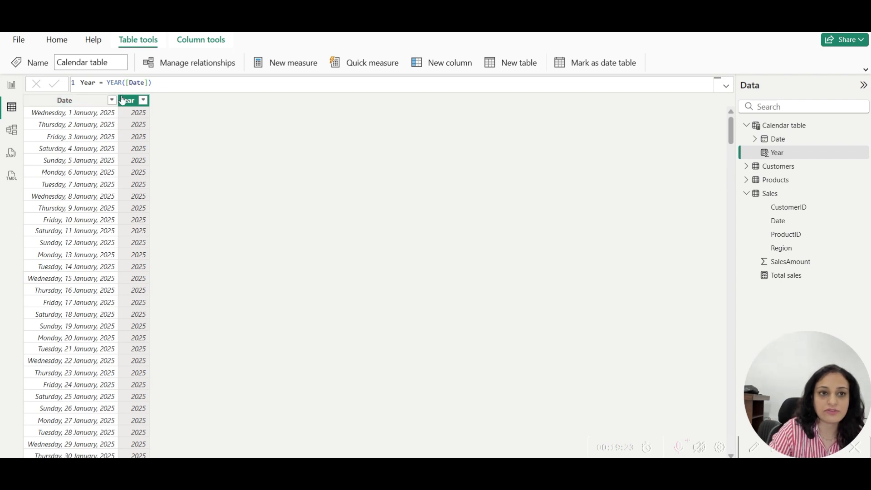
- Add another calculated column to the Calendar table with the formula Month = MONTH([Date])
{"action": "double_click", "coordinate": [132, 83]}
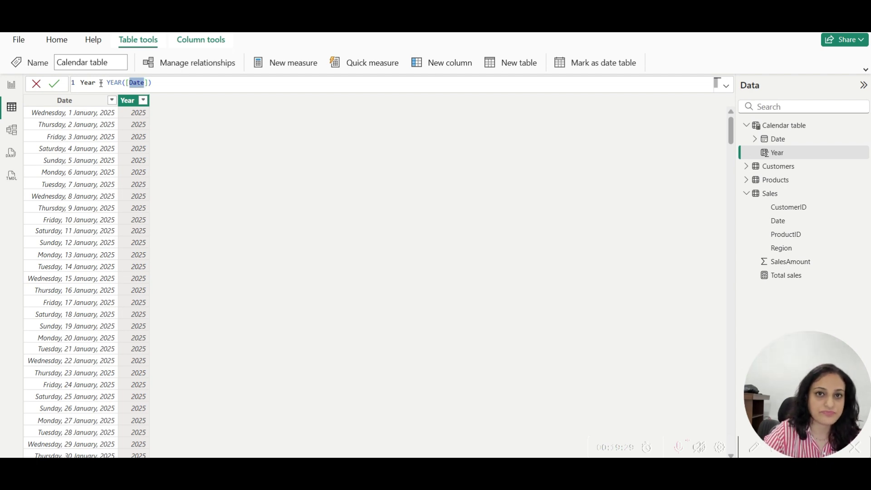
{"action": "key", "text": "Return"}
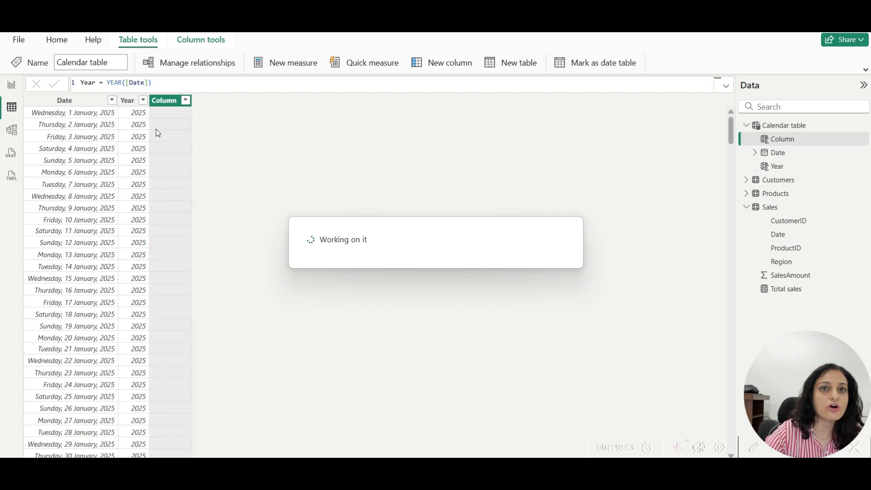
{"action": "type", "text": "Month "}
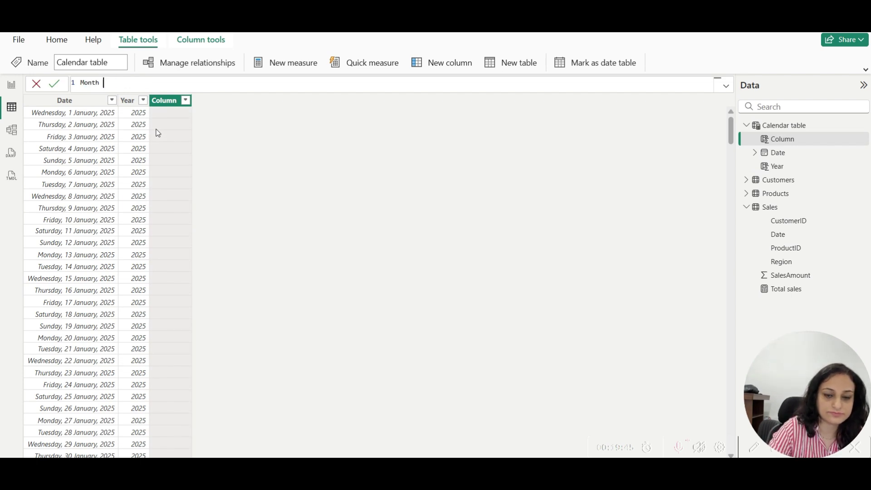
{"action": "type", "text": "= month"}
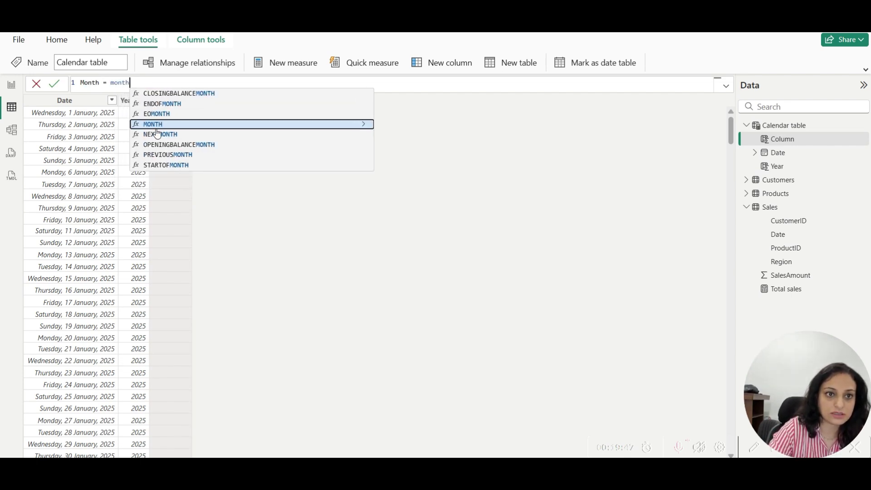
{"action": "key", "text": "Tab"}
{"action": "type", "text": "[da"}
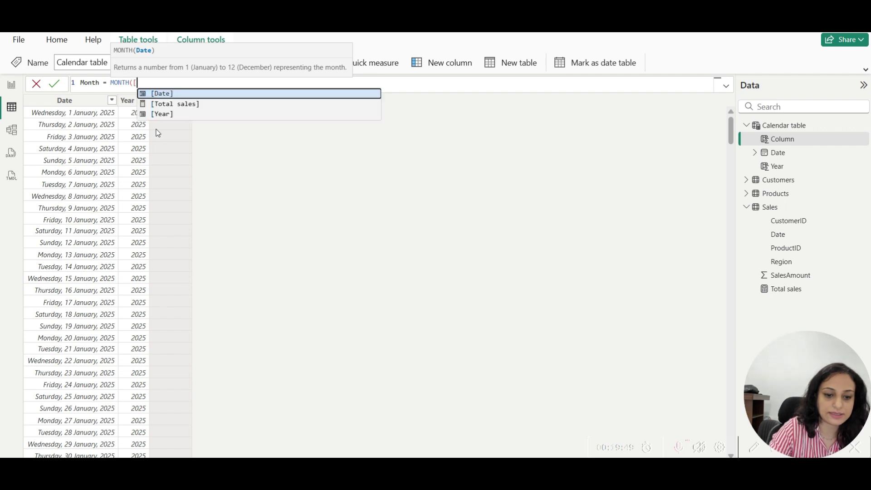
{"action": "type", "text": "te])"}
{"action": "key", "text": "Return"}
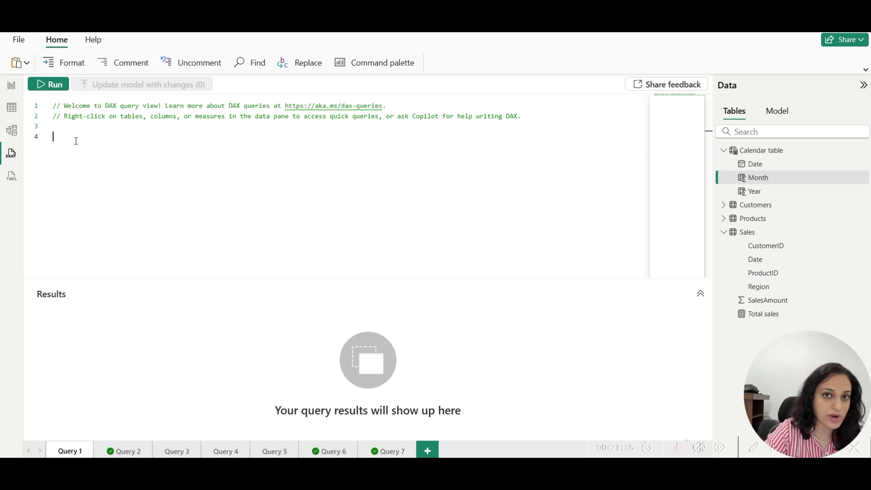
- Begin a DAX query in Query 1 with EVALUATE followed by the SUMMARIZECOLUMNS function
{"action": "type", "text": "E"}
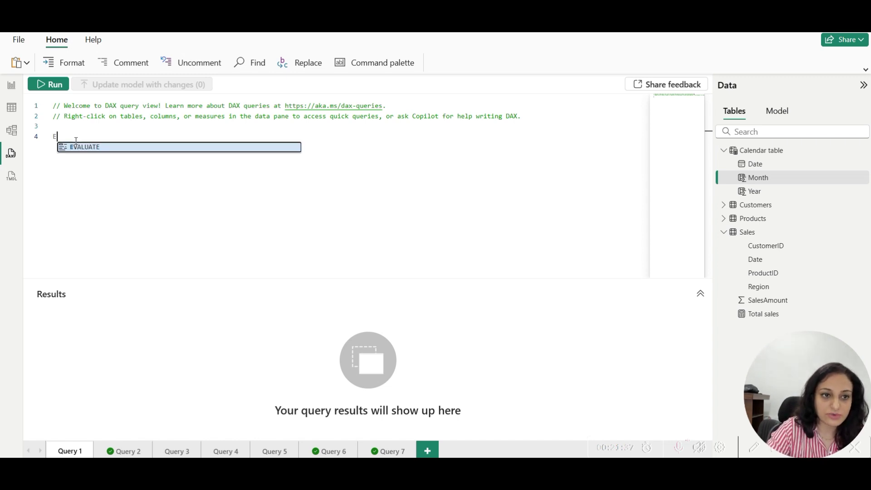
{"action": "key", "text": "Return"}
{"action": "key", "text": "Return"}
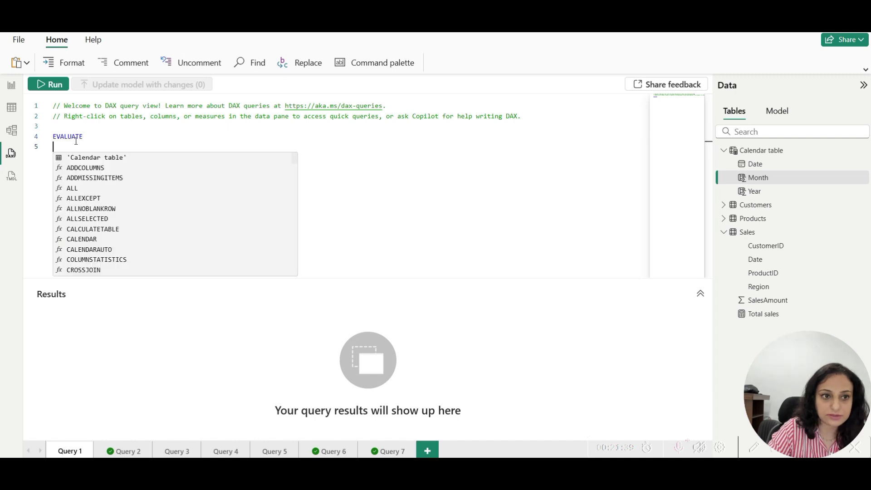
{"action": "key", "text": "Return"}
{"action": "type", "text": "summari"}
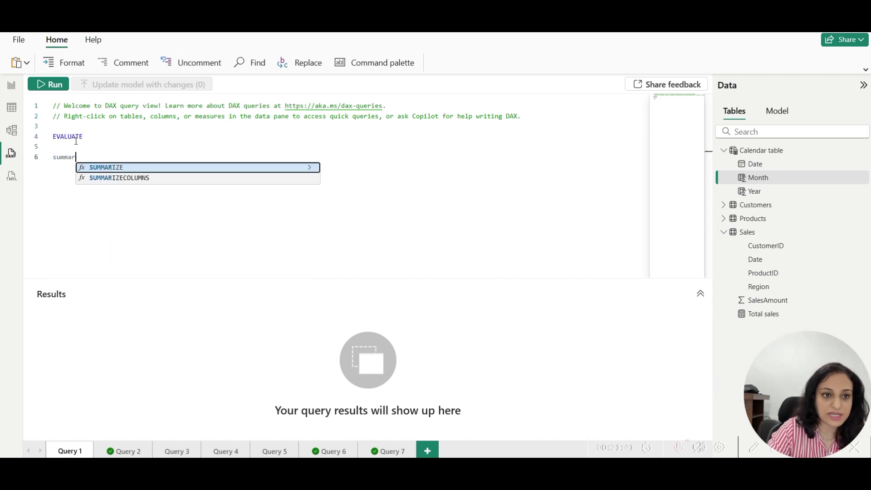
{"action": "key", "text": "Tab"}
{"action": "key", "text": "BackSpace"}
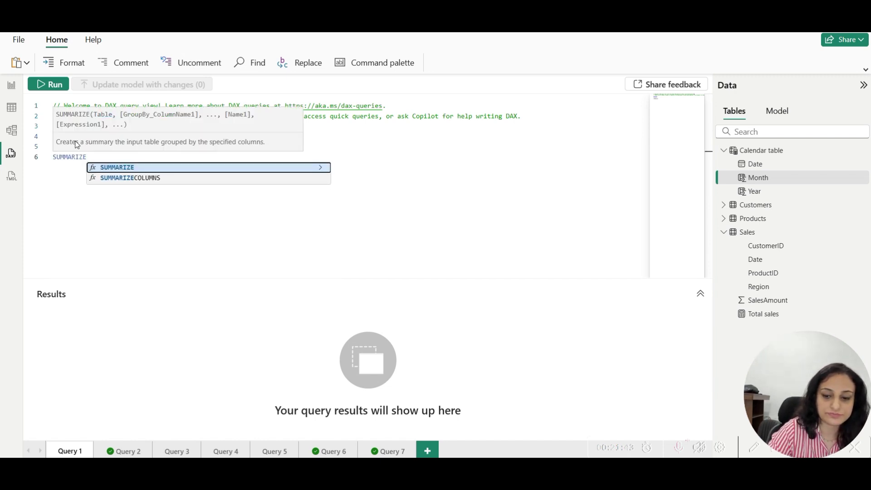
{"action": "key", "text": "Down"}
{"action": "key", "text": "Tab"}
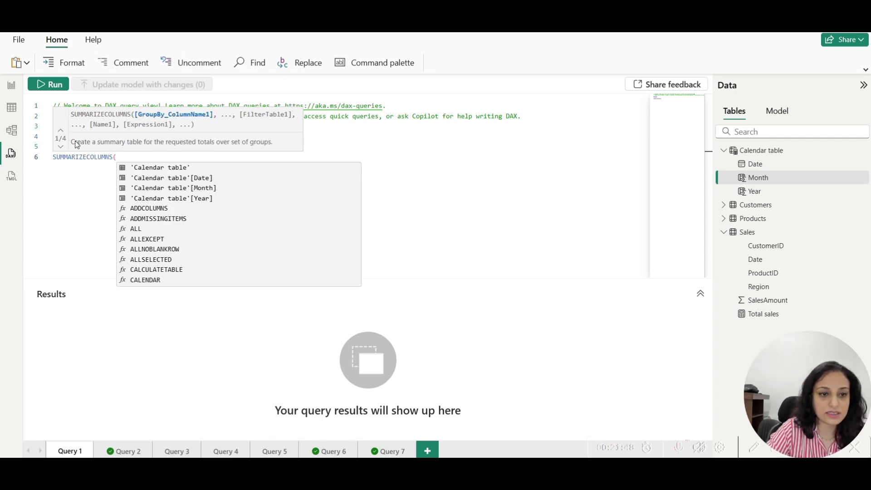
- Group the SUMMARIZECOLUMNS expression by Products[Category], 'Calendar table'[Year] and 'Calendar table'[Month]
{"action": "type", "text": "cat"}
{"action": "key", "text": "Tab"}
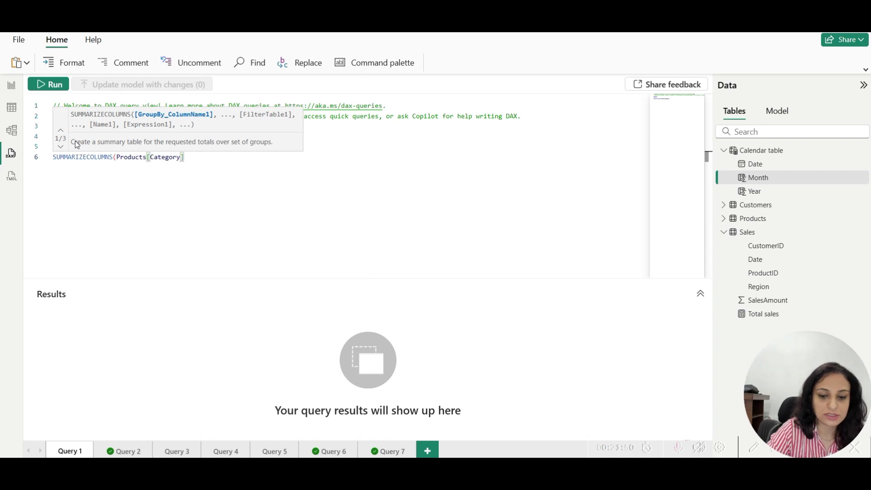
{"action": "type", "text": ","}
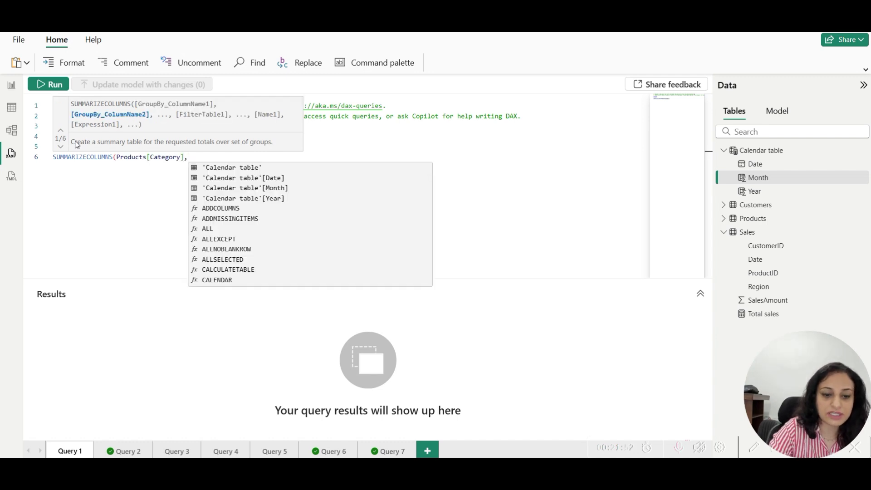
{"action": "type", "text": "year"}
{"action": "type", "text": ","}
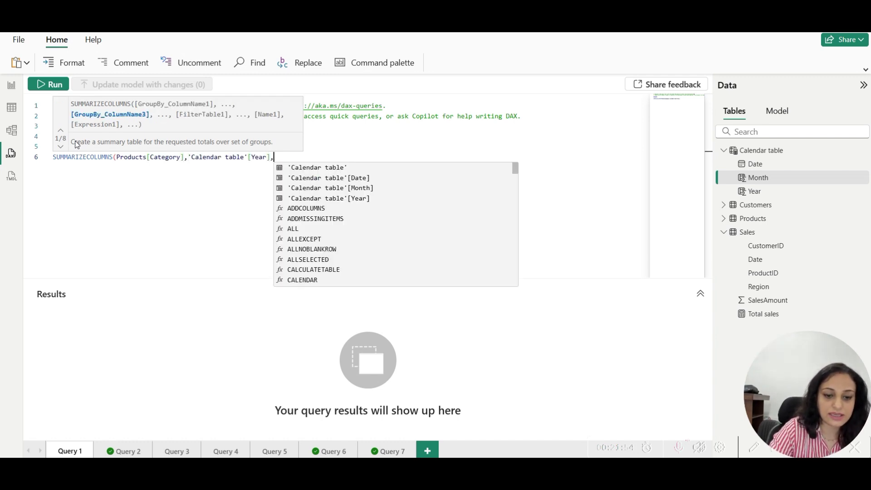
{"action": "key", "text": "Return"}
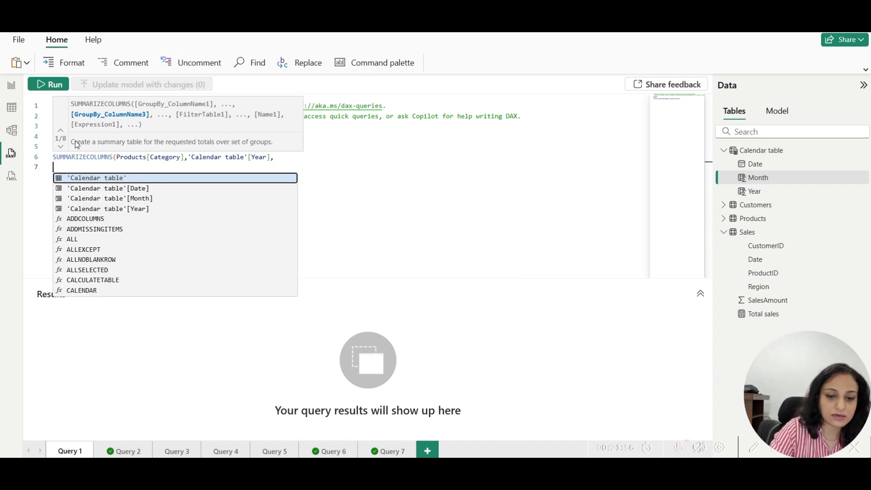
{"action": "type", "text": "month"}
{"action": "key", "text": "Return"}
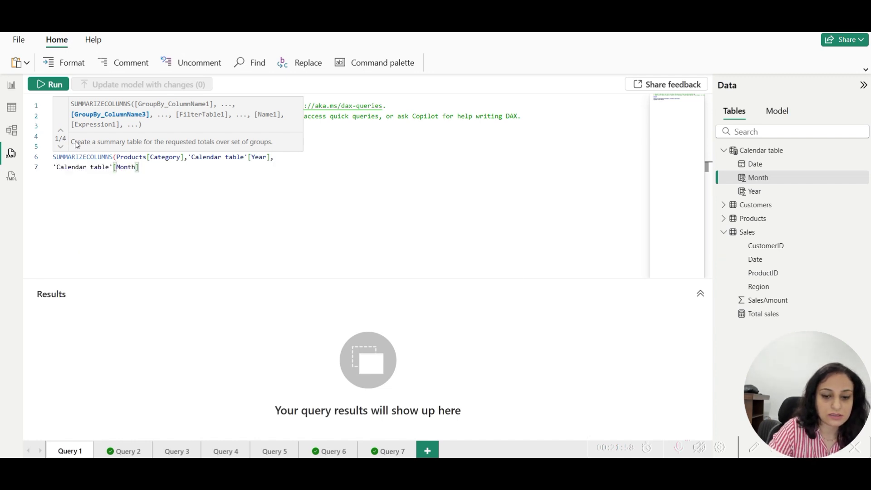
- Add a result column named "Current sales" that returns the [Total sales] measure, and close the SUMMARIZECOLUMNS expression
{"action": "type", "text": ","}
{"action": "key", "text": "Return"}
{"action": "type", "text": "\"Cu"}
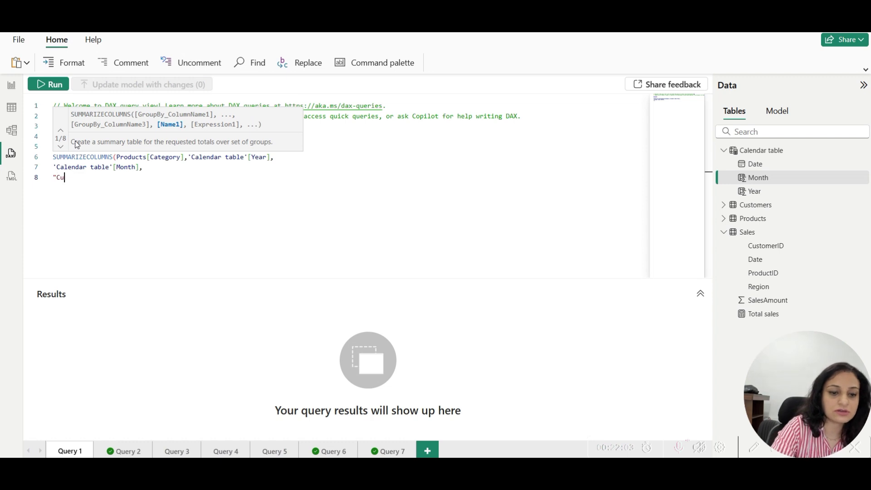
{"action": "type", "text": "rrent sales\""}
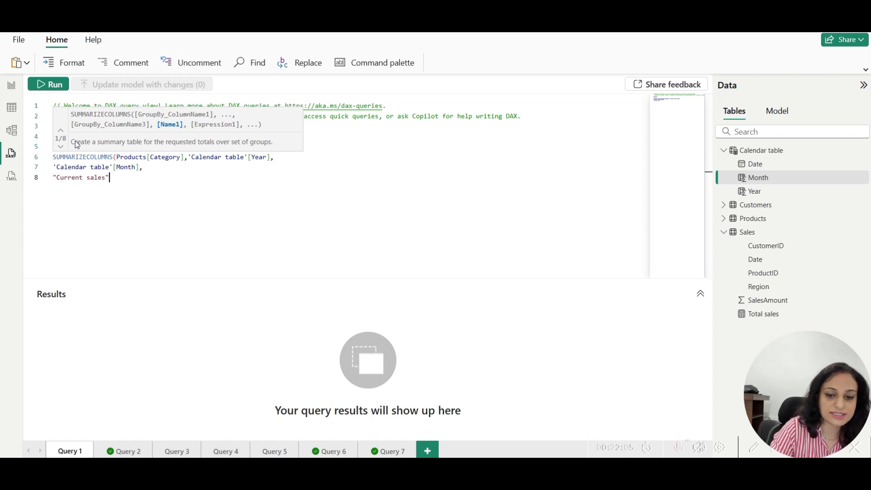
{"action": "type", "text": ", sum"}
{"action": "key", "text": "BackSpace"}
{"action": "key", "text": "BackSpace"}
{"action": "key", "text": "BackSpace"}
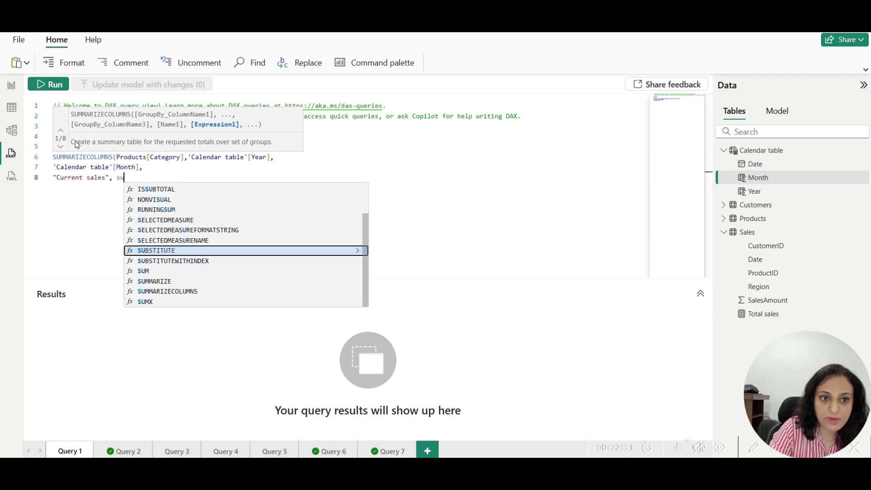
{"action": "type", "text": "tot"}
{"action": "key", "text": "Tab"}
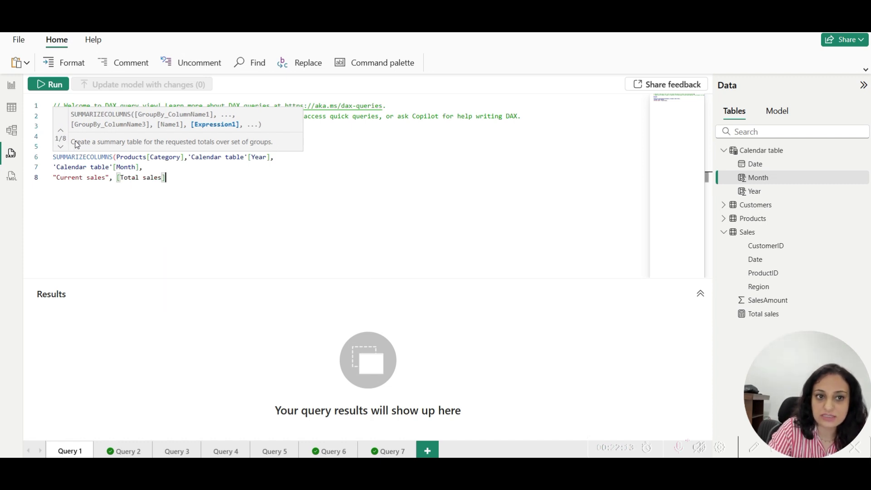
{"action": "type", "text": ")"}
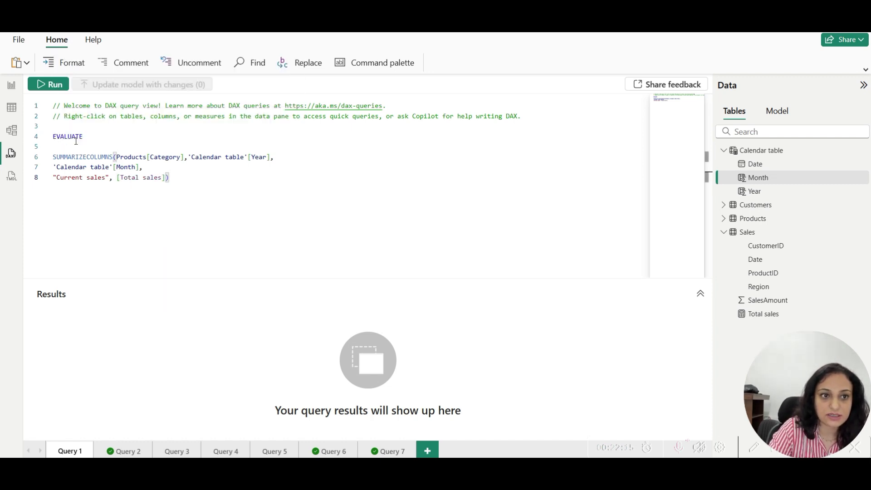
{"action": "key", "text": "Return"}
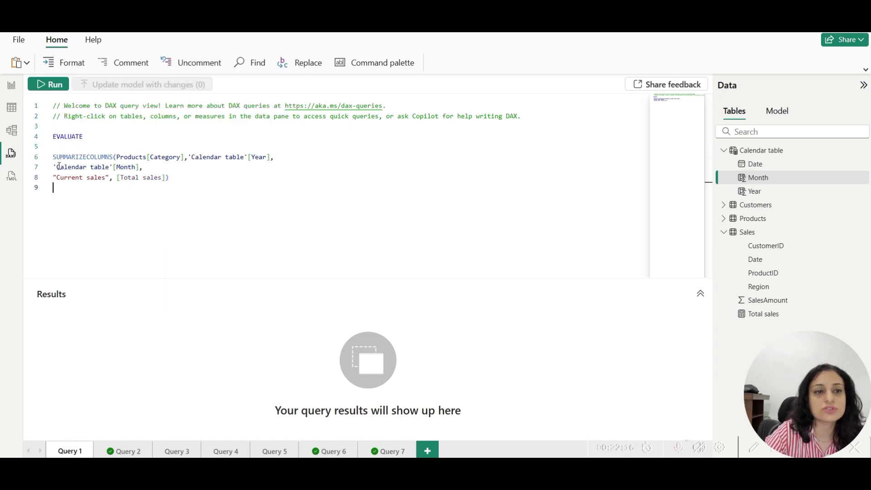
- Format the DAX query in Query 1 and run it to list current sales by category, year and month
{"action": "left_click", "coordinate": [70, 63]}
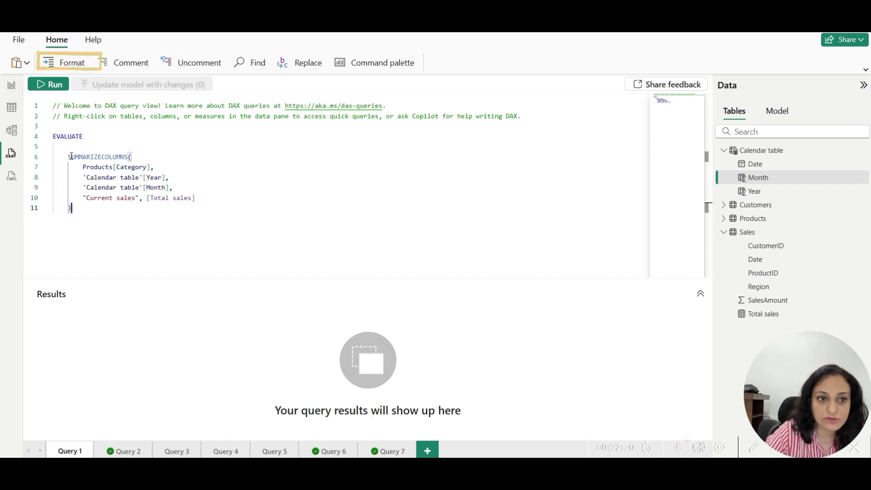
{"action": "left_click_drag", "start_coordinate": [72, 156], "coordinate": [96, 218]}
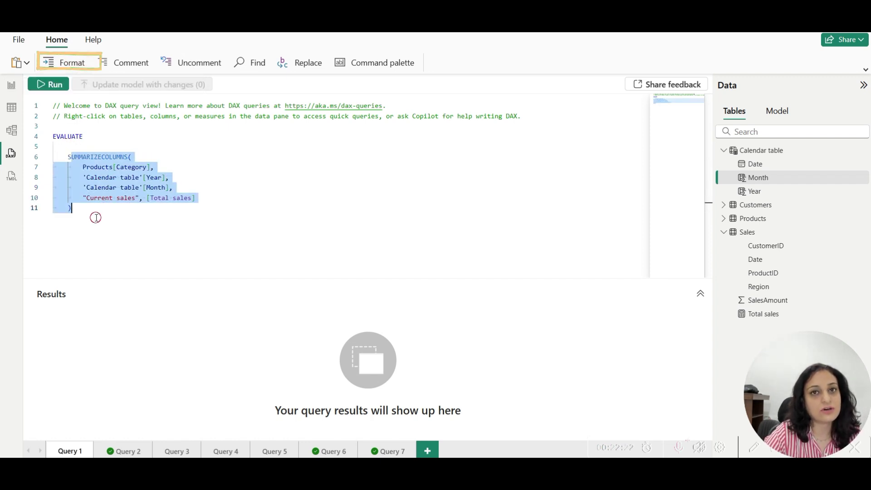
{"action": "left_click", "coordinate": [96, 218]}
{"action": "left_click", "coordinate": [43, 86]}
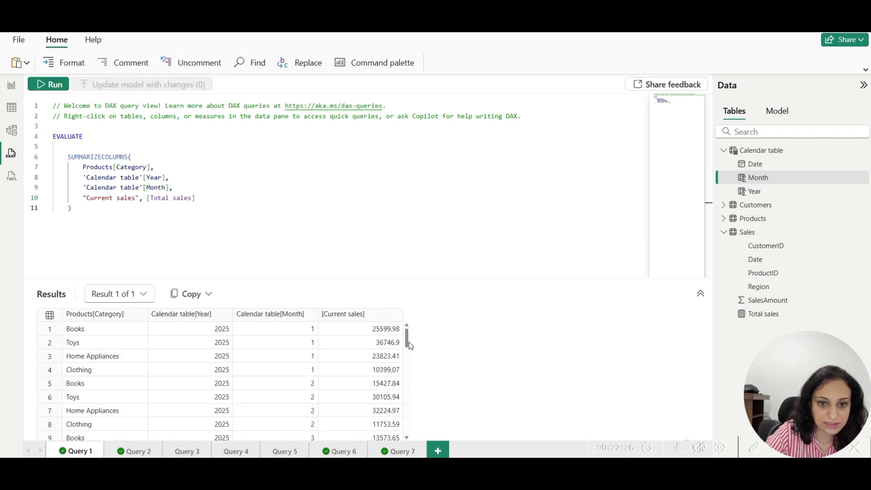
{"action": "mouse_move", "coordinate": [407, 344]}
{"action": "left_mouse_down"}
{"action": "mouse_move", "coordinate": [408, 420]}
{"action": "mouse_move", "coordinate": [407, 343]}
{"action": "left_mouse_up"}
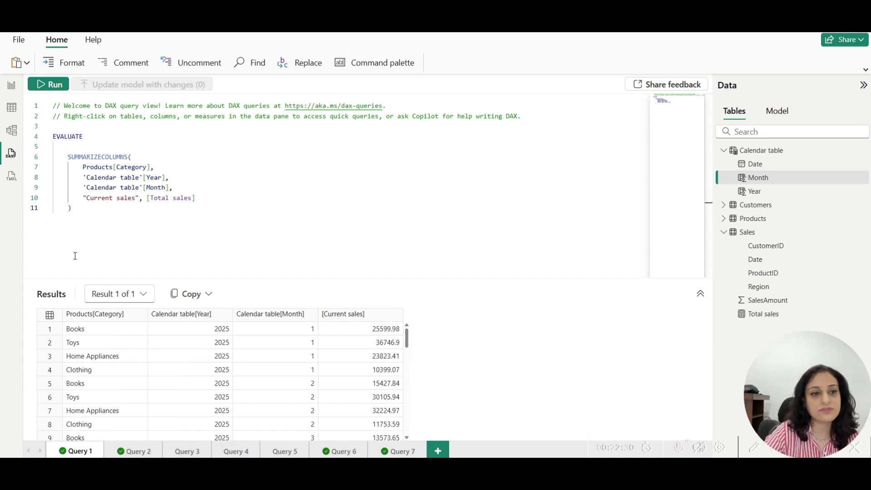
- Wrap the existing SUMMARIZECOLUMNS expression in Query 1 with an ADDCOLUMNS function
{"action": "left_click", "coordinate": [80, 210]}
{"action": "key", "text": "Return"}
{"action": "left_click", "coordinate": [64, 161]}
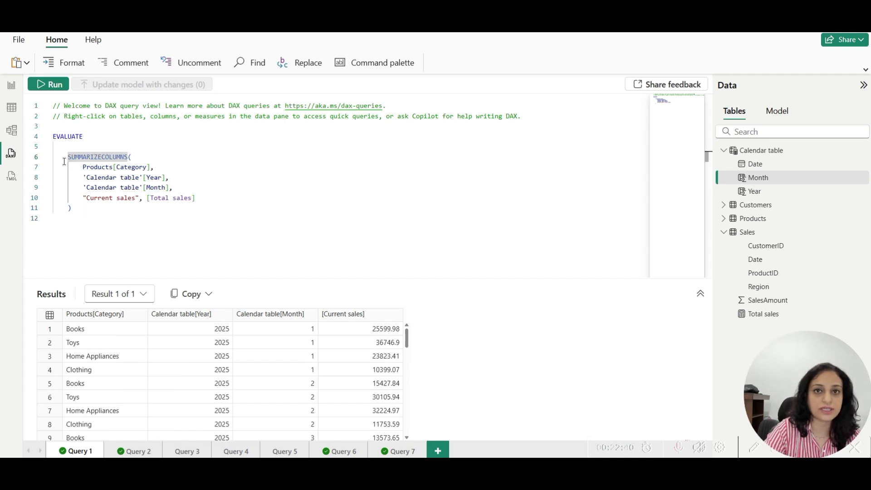
{"action": "type", "text": "ADDCOLUMNS("}
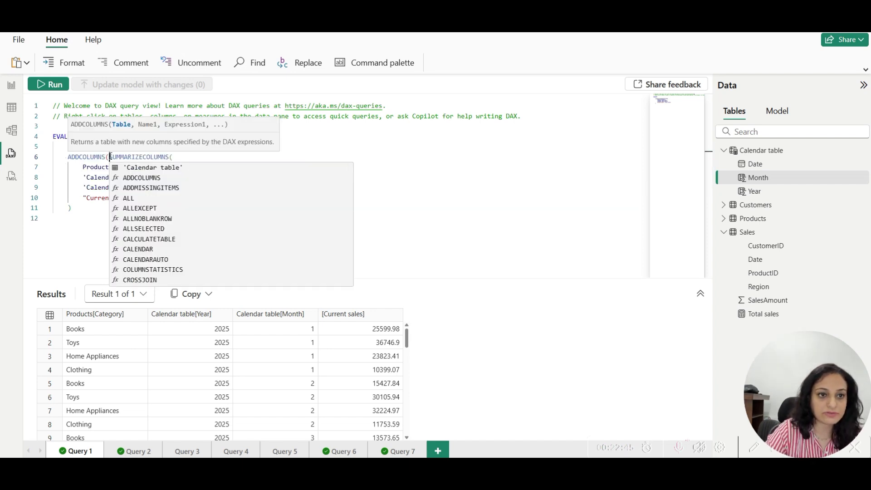
{"action": "mouse_move", "coordinate": [111, 156]}
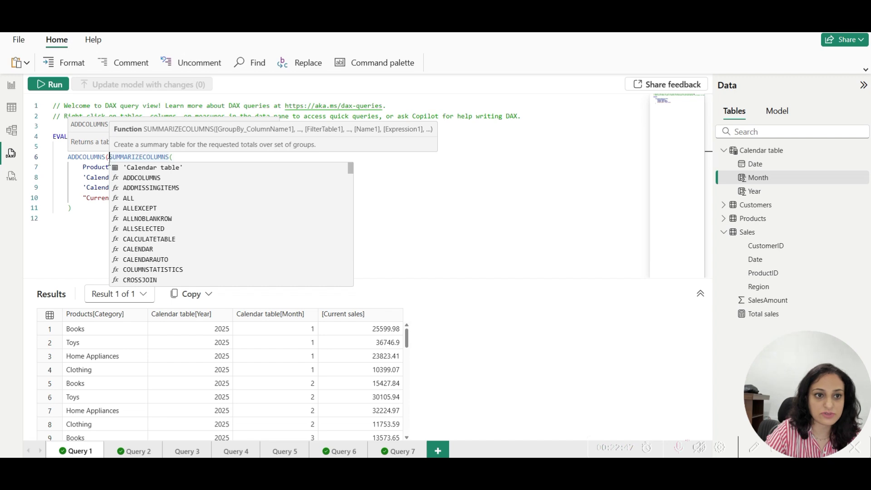
{"action": "left_click", "coordinate": [91, 216]}
{"action": "key", "text": "BackSpace"}
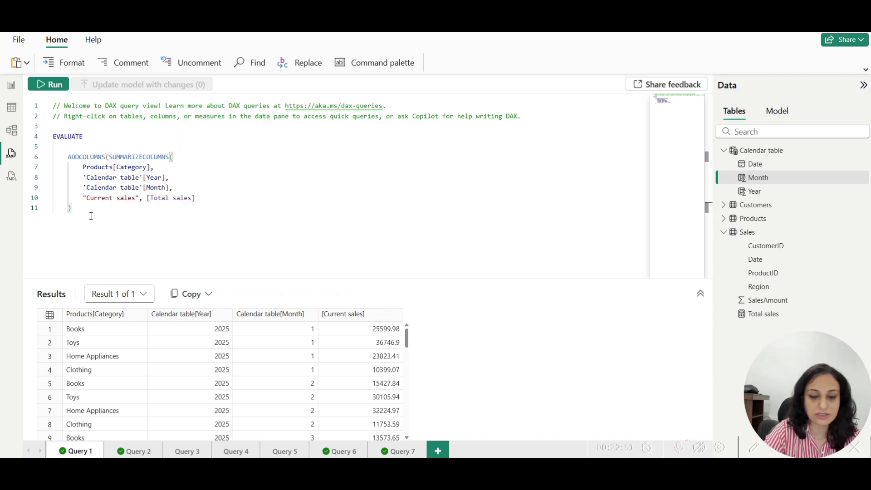
- Add a "Previous month sales" column that calculates the sum of Sales[SalesAmount] over DATEADD('Calendar table'[Date],-1,MONTH)
{"action": "type", "text": ", \"Pr"}
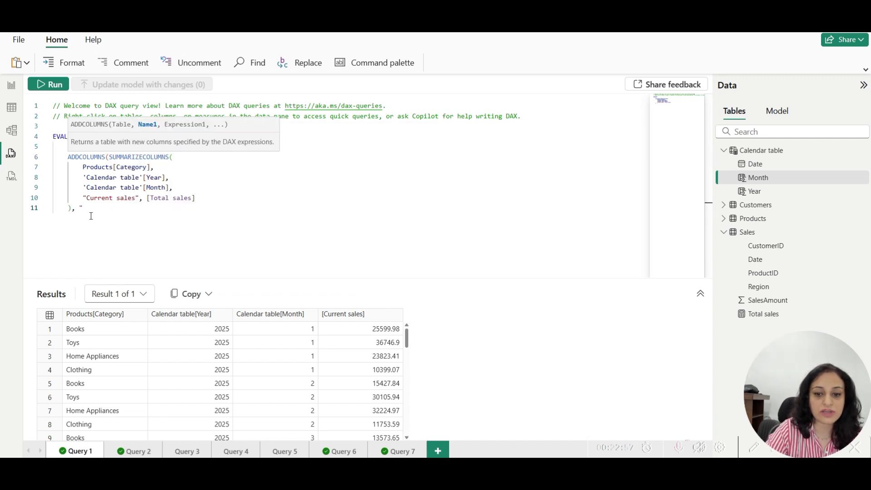
{"action": "type", "text": "evious "}
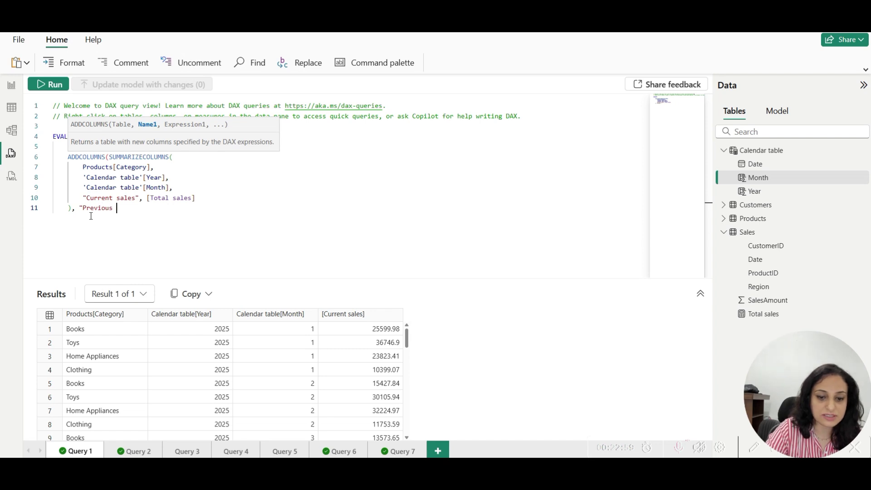
{"action": "type", "text": "month sales\", "}
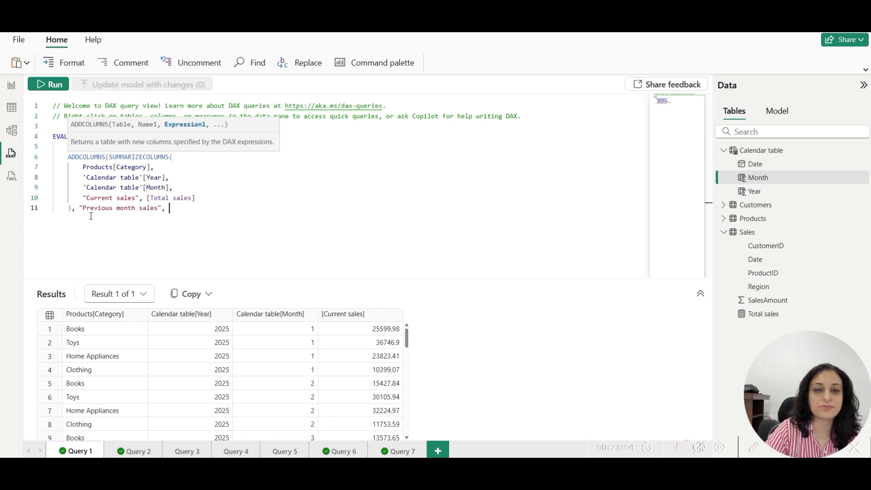
{"action": "type", "text": "calc"}
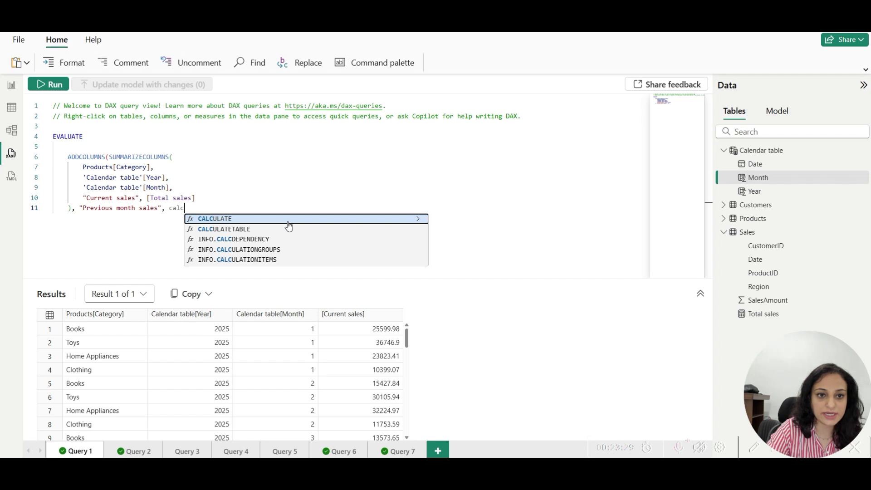
{"action": "left_click", "coordinate": [288, 221]}
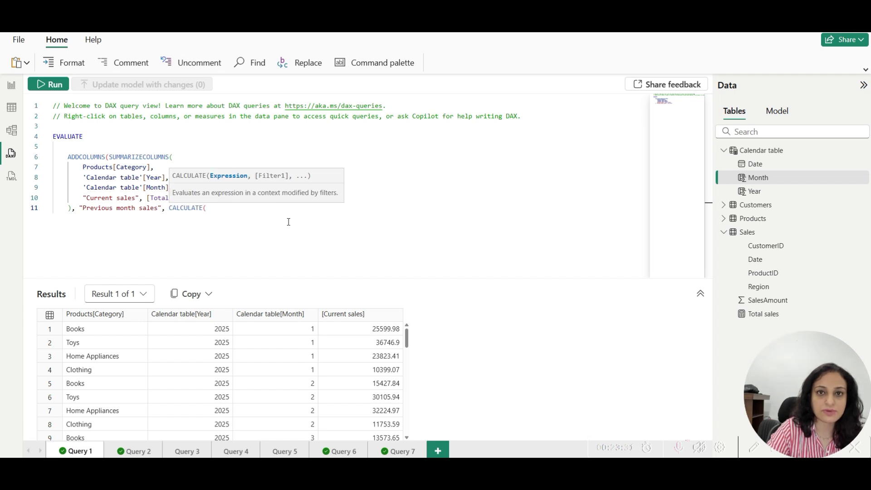
{"action": "type", "text": "sum("}
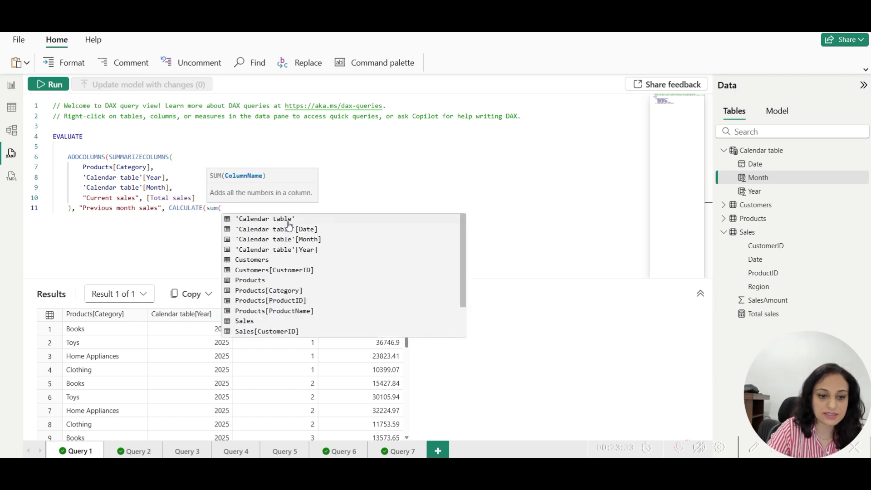
{"action": "type", "text": "Sales[SalesAmount]),dat"}
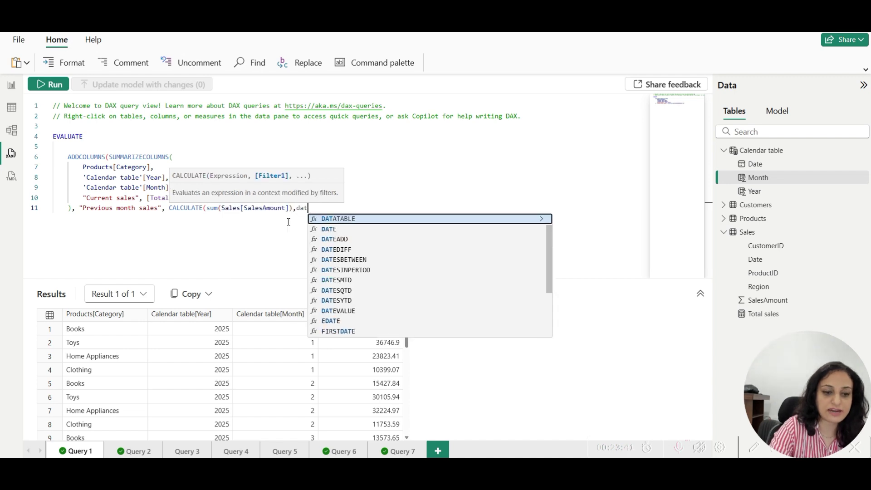
{"action": "type", "text": "eadd("}
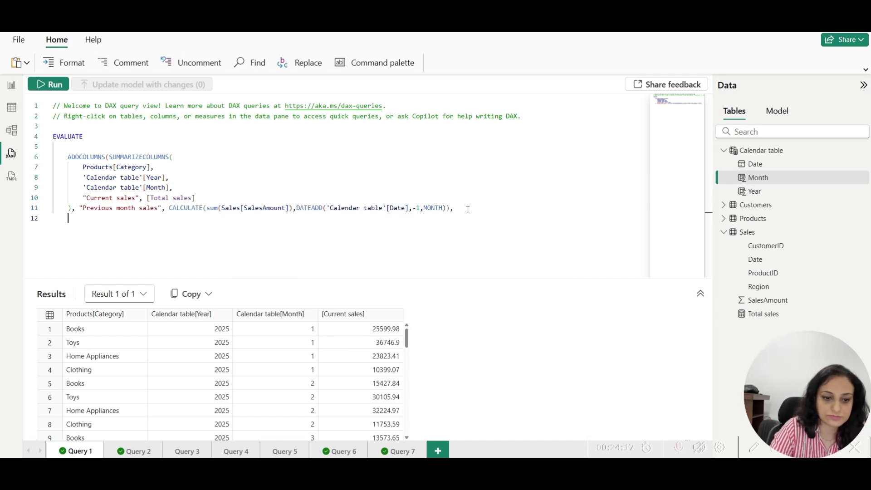
- Add a "sales variance" column subtracting the one-month-back CALCULATE of SUM(Sales[SalesAmount]) from [Current sales], and close the ADDCOLUMNS expression
{"action": "type", "text": "\"sales variance\","}
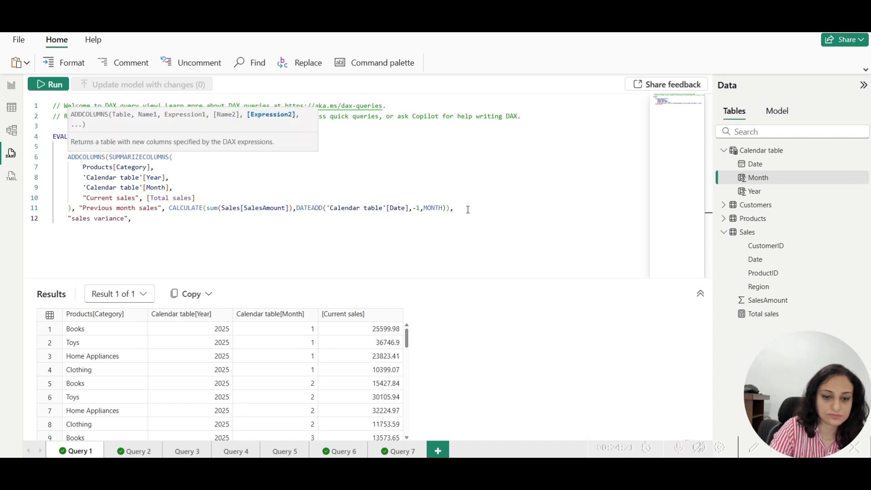
{"action": "type", "text": " [Current sales]"}
{"action": "type", "text": "- CALCULATE(             SUM(Sales[SalesAmount]),             DATEADD('Calendar table'[Date], -1, MONTH)         ) )"}
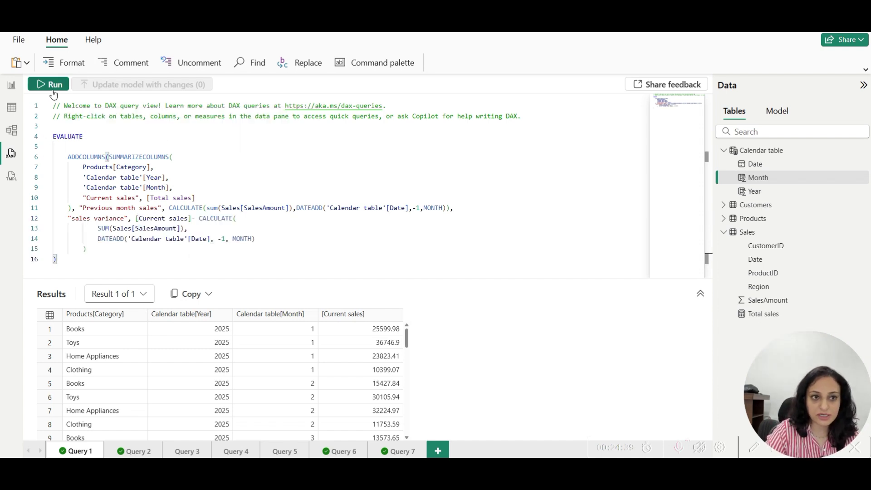
- Format and run the extended query, and examine the current sales, previous month sales and sales variance result columns
{"action": "left_click", "coordinate": [72, 64]}
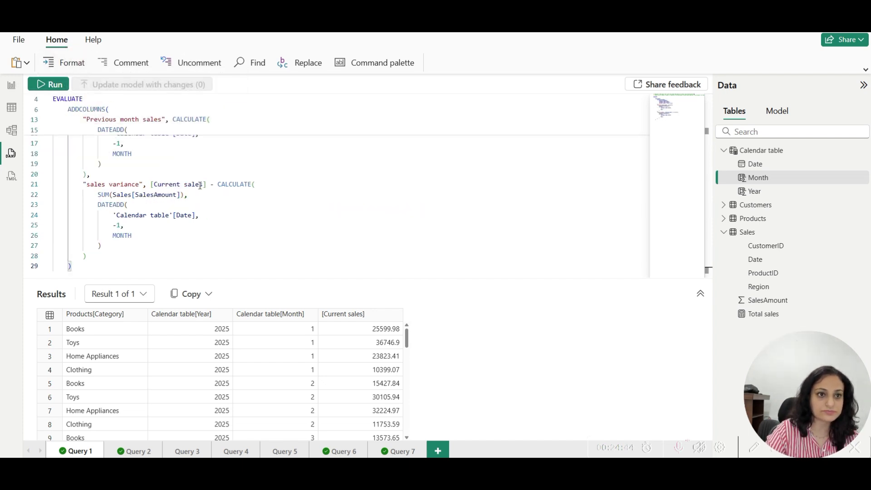
{"action": "left_click", "coordinate": [54, 85]}
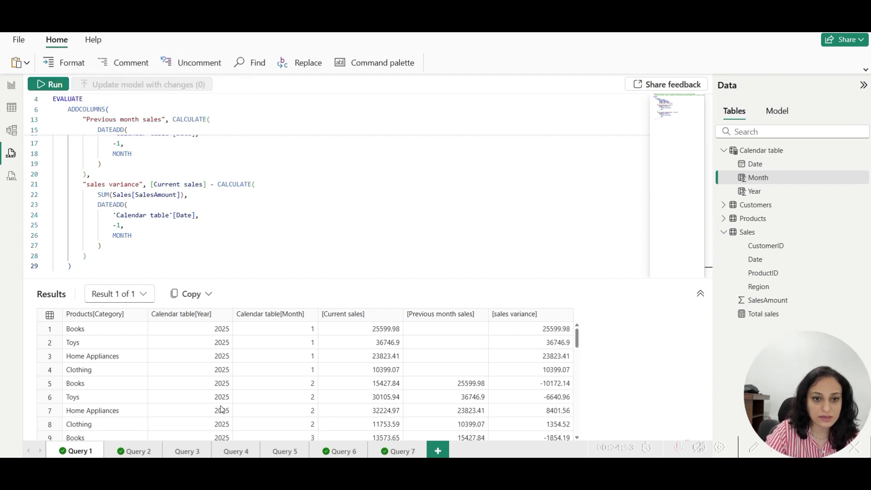
{"action": "left_click", "coordinate": [343, 314]}
{"action": "left_click", "coordinate": [441, 314]}
{"action": "left_click", "coordinate": [509, 314]}
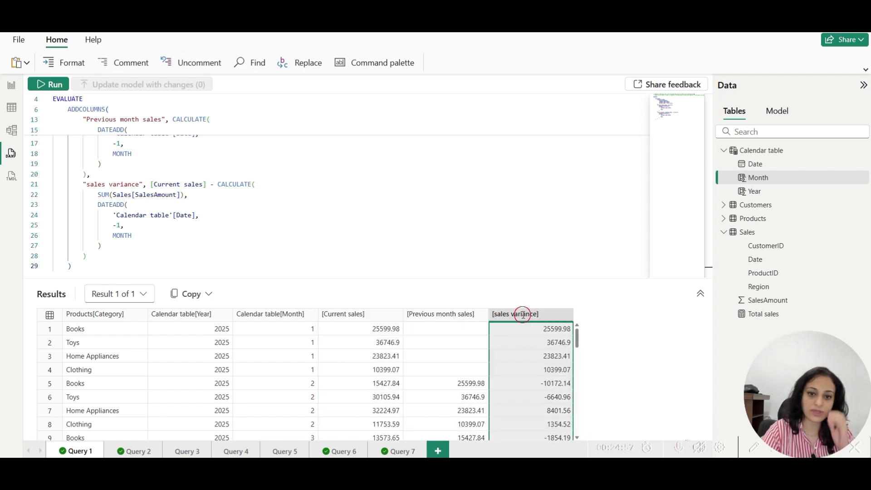
- Copy the entire results table of Query 1
{"action": "left_click", "coordinate": [208, 295]}
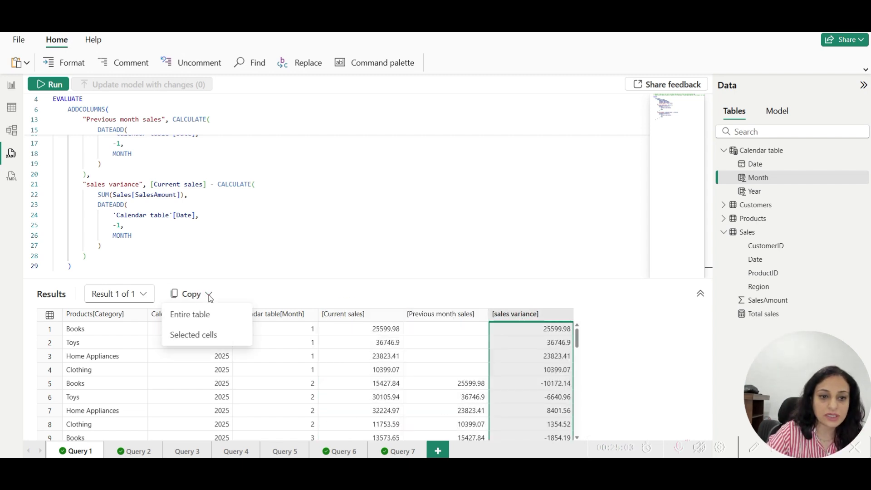
{"action": "left_click", "coordinate": [194, 316]}
{"action": "left_click", "coordinate": [191, 294]}
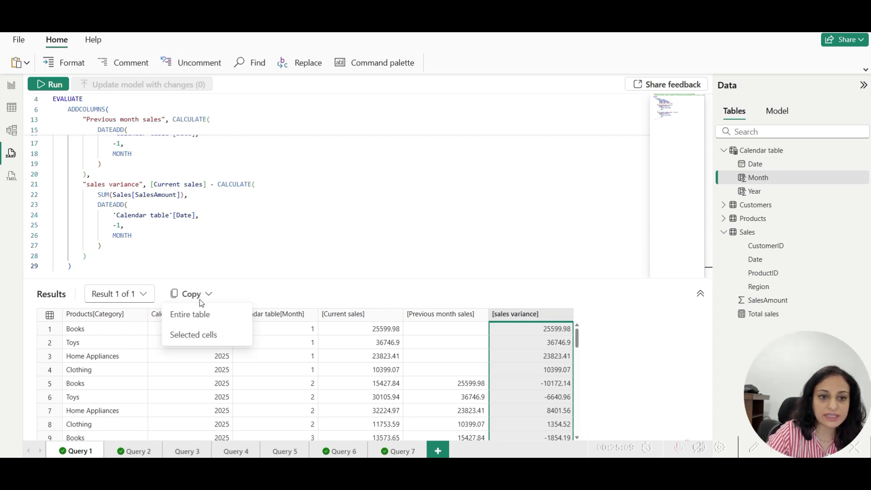
{"action": "left_click", "coordinate": [195, 314]}
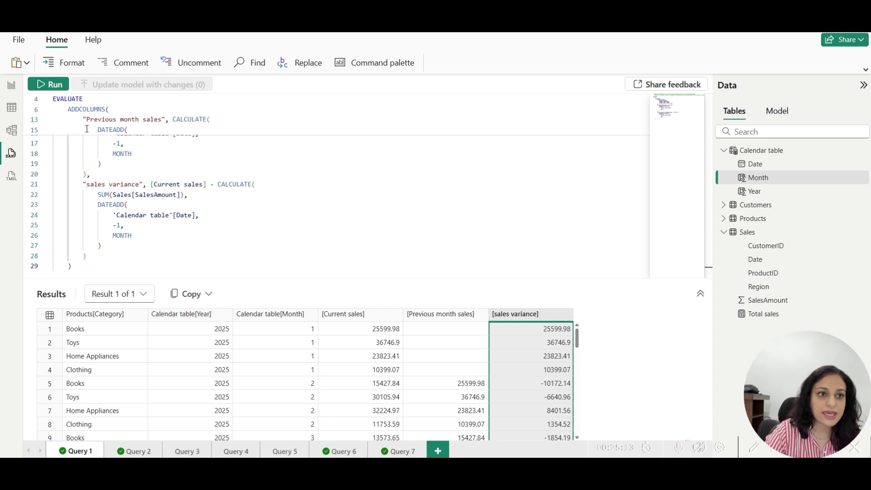
- Try to paste the copied query results into a new manually entered table from the table view
{"action": "left_click", "coordinate": [15, 113]}
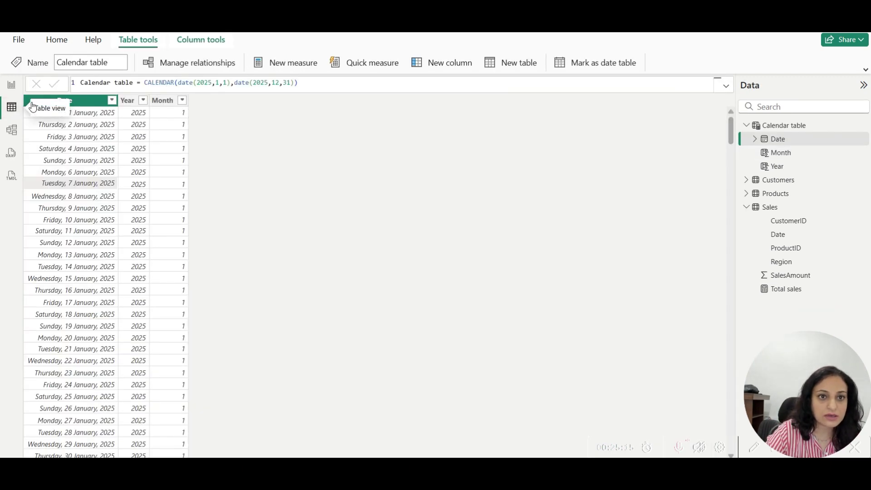
{"action": "left_click", "coordinate": [56, 40]}
{"action": "left_click", "coordinate": [148, 63]}
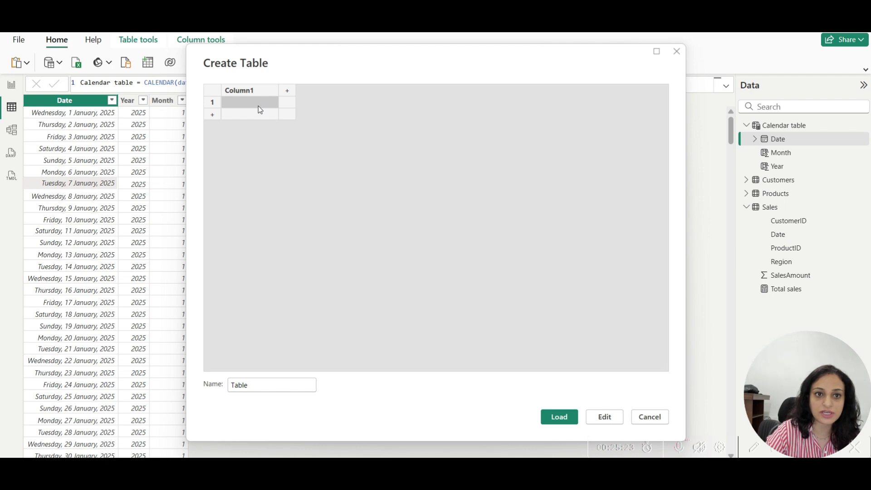
{"action": "key", "text": "ctrl+v"}
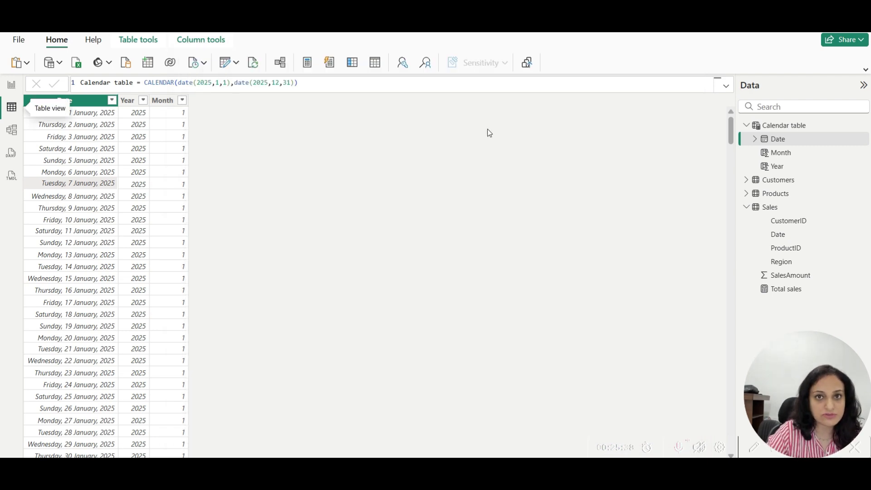
- Return to the DAX query view and copy the whole ADDCOLUMNS expression of Query 1 without the EVALUATE keyword
{"action": "left_click", "coordinate": [11, 153]}
{"action": "left_click_drag", "start_coordinate": [87, 270], "coordinate": [70, 139]}
{"action": "key", "text": "ctrl+c"}
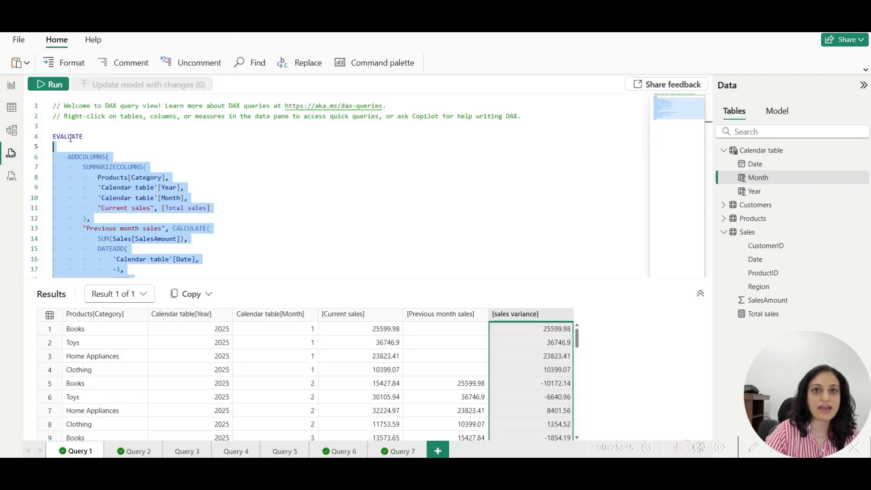
- Create a calculated table in the model view, using the copied ADDCOLUMNS expression as its definition
{"action": "left_click", "coordinate": [11, 130]}
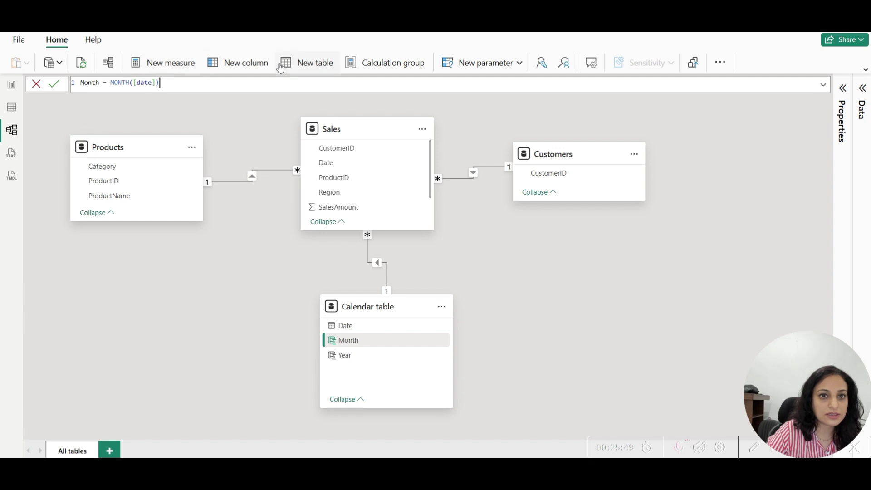
{"action": "left_click", "coordinate": [310, 64]}
{"action": "key", "text": "ctrl+v"}
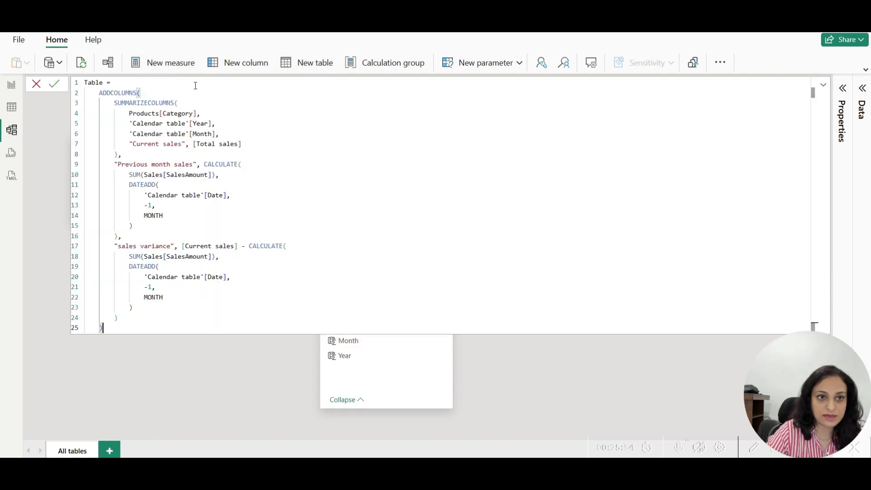
{"action": "key", "text": "Return"}
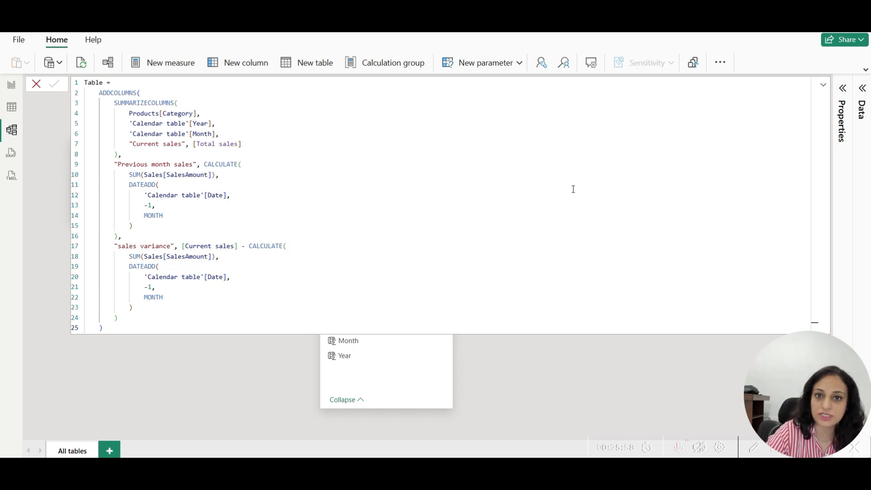
{"action": "left_click", "coordinate": [587, 386]}
{"action": "left_click", "coordinate": [726, 224]}
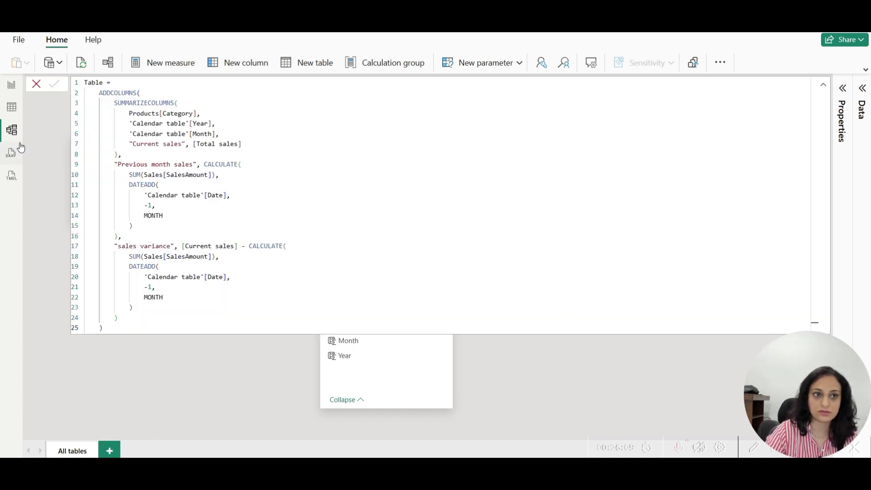
- Show the new calculated table's data in the table view and add a new calculated column to it
{"action": "left_click", "coordinate": [12, 108]}
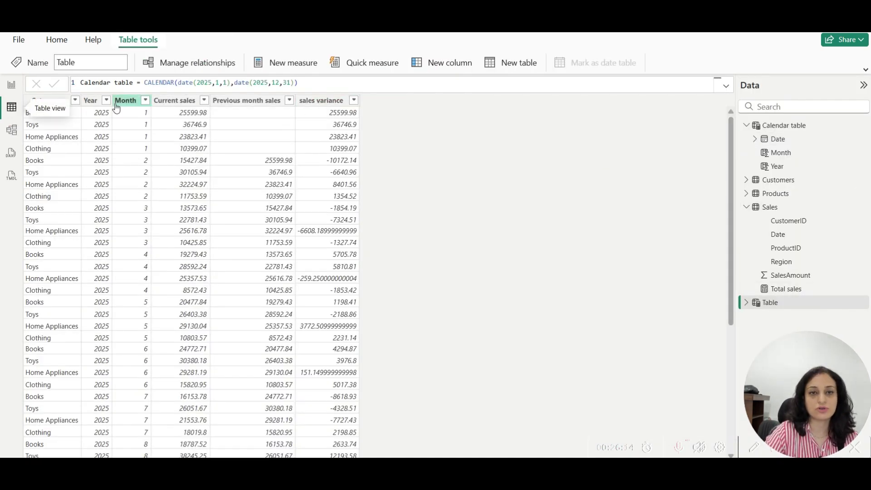
{"action": "left_click", "coordinate": [337, 112]}
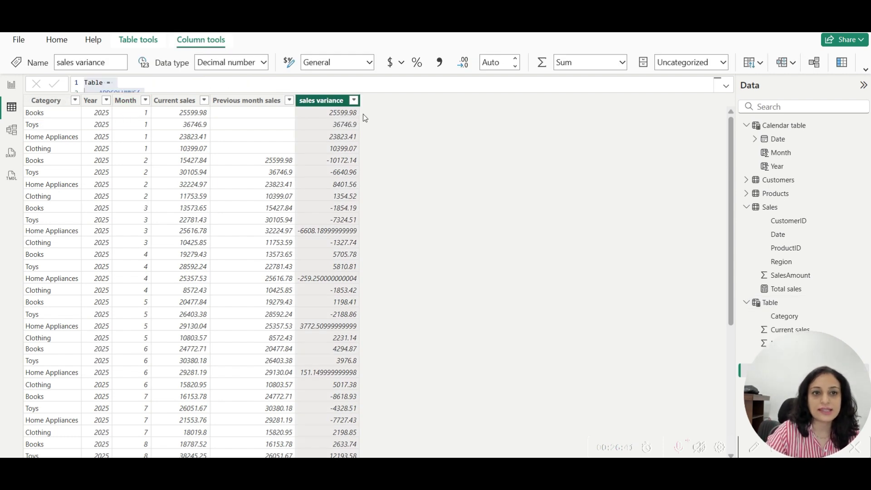
{"action": "left_click", "coordinate": [138, 40]}
{"action": "left_click", "coordinate": [442, 62]}
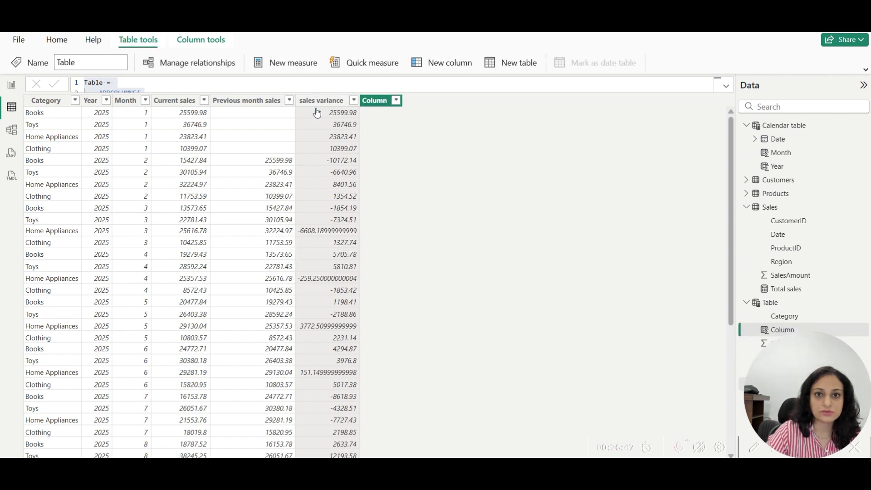
- Define the new column as Variance % = DIVIDE('Table'[sales variance],'Table'[Previous month sales],0) and format it as a percentage
{"action": "type", "text": "Variance % = "}
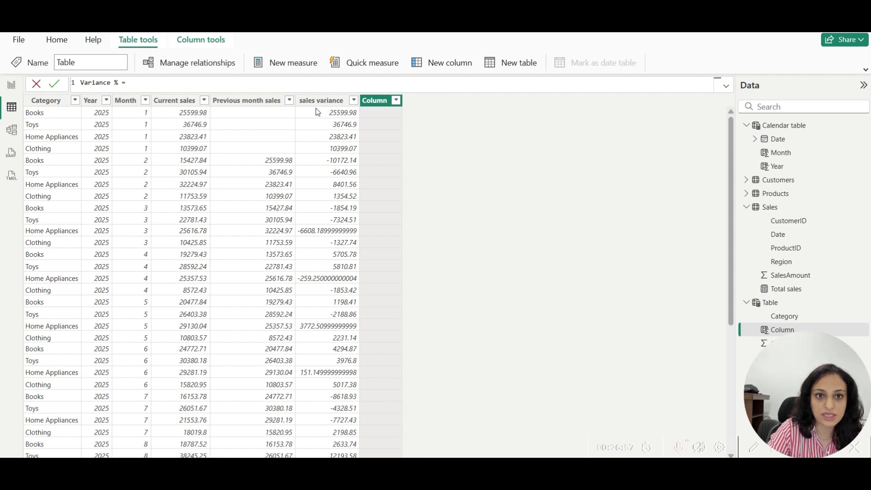
{"action": "type", "text": "DIVIDE("}
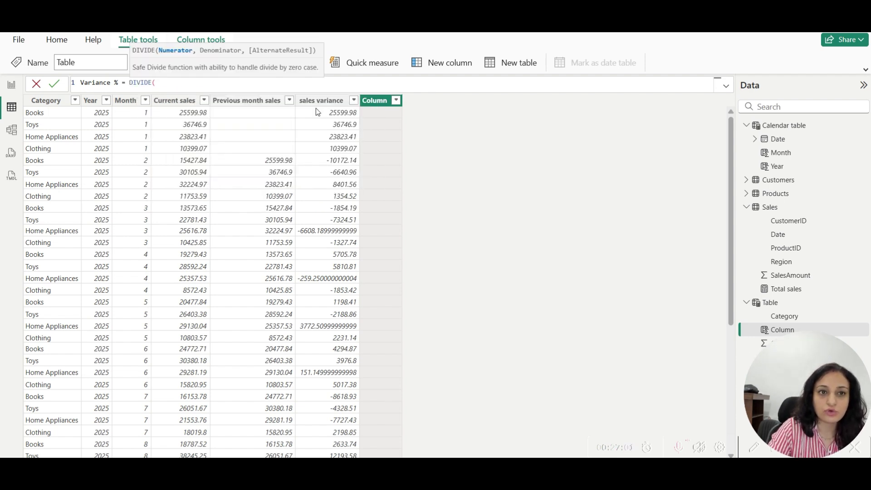
{"action": "type", "text": "sa"}
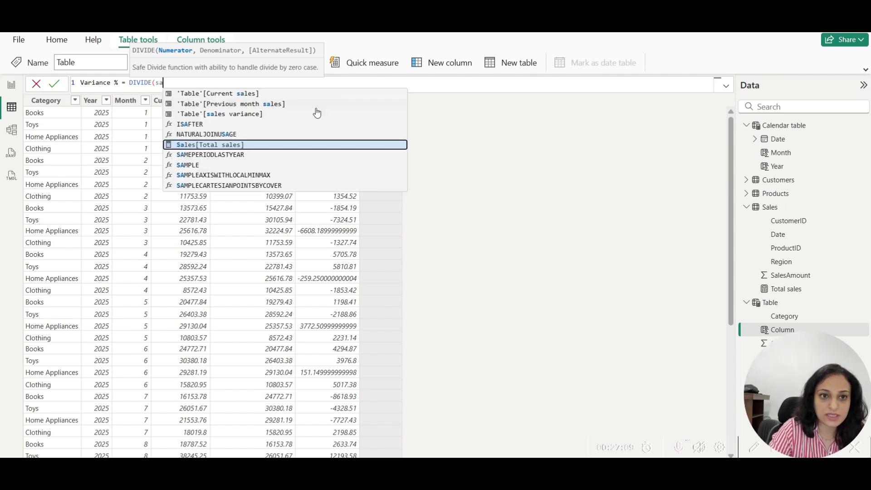
{"action": "left_click", "coordinate": [317, 113]}
{"action": "type", "text": ","}
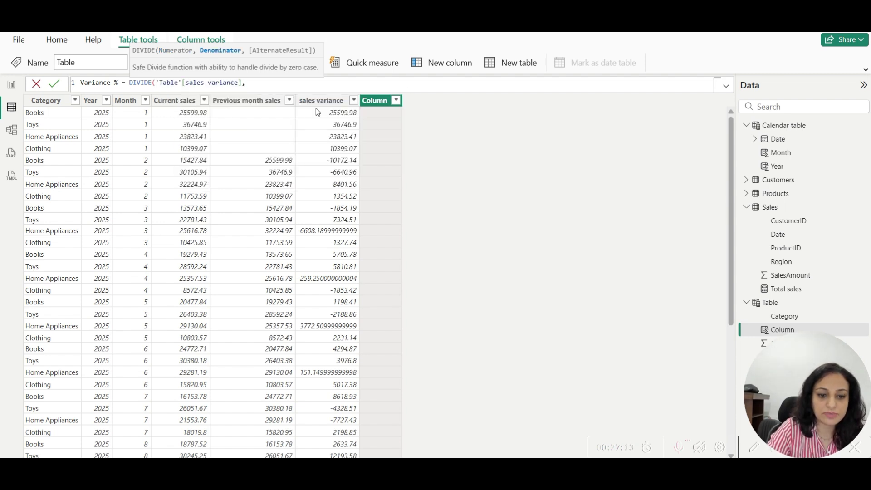
{"action": "type", "text": "pre"}
{"action": "key", "text": "Up"}
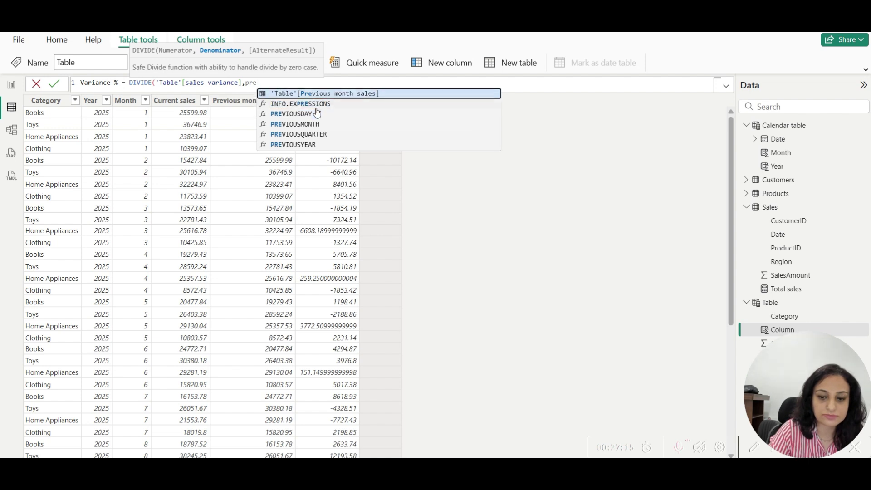
{"action": "key", "text": "Tab"}
{"action": "type", "text": ",0)"}
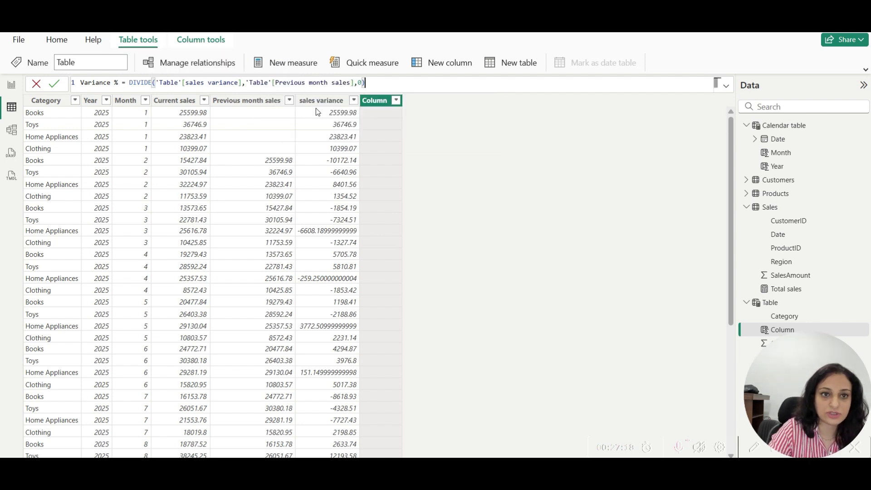
{"action": "key", "text": "Return"}
{"action": "left_click", "coordinate": [413, 67]}
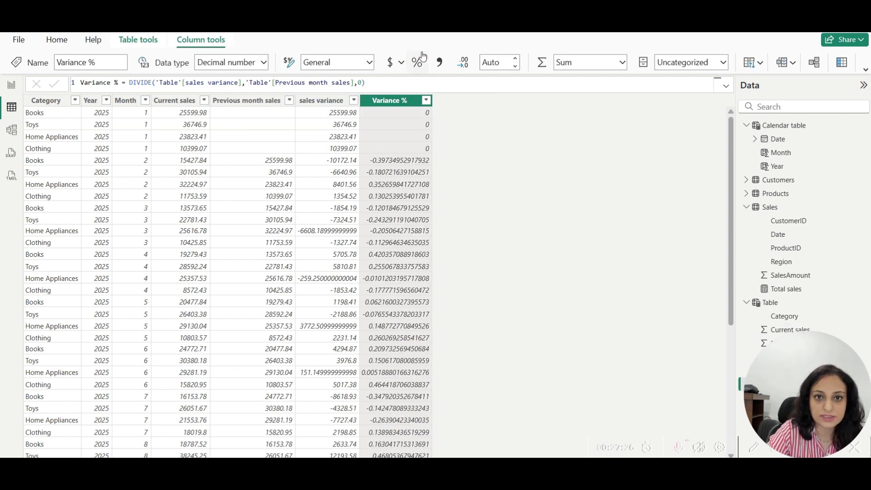